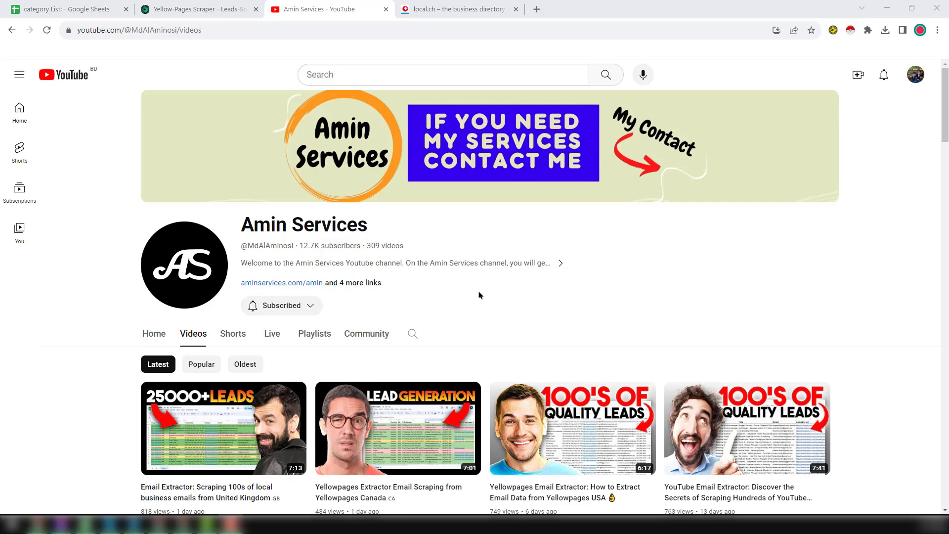
Scroll through the YouTube channel's latest videos, then return to the local.ch homepage.
scroll(479, 294, down, 3)
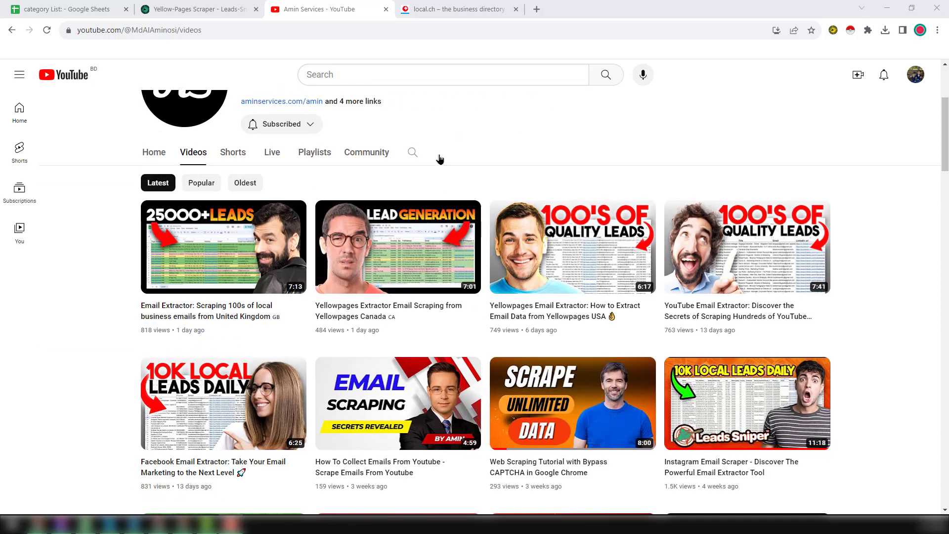
click(472, 11)
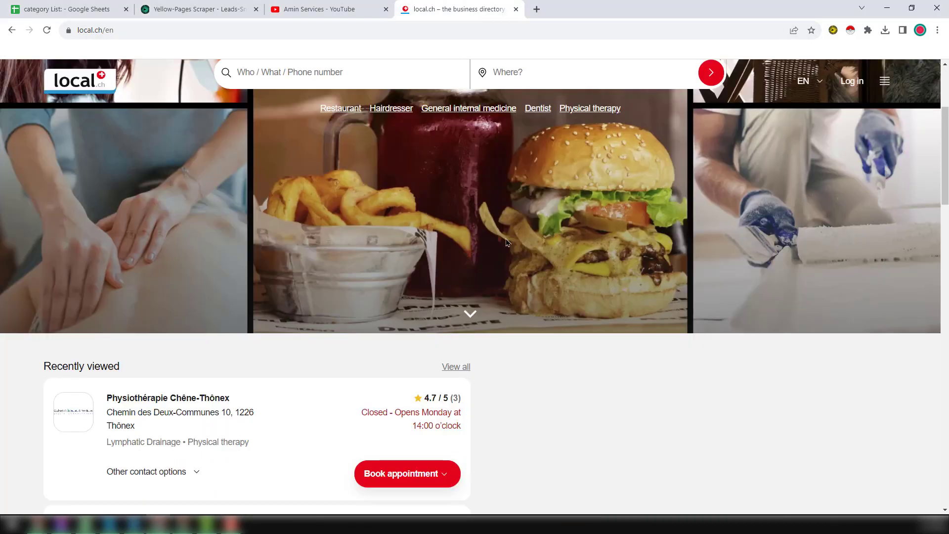
scroll(507, 243, up, 3)
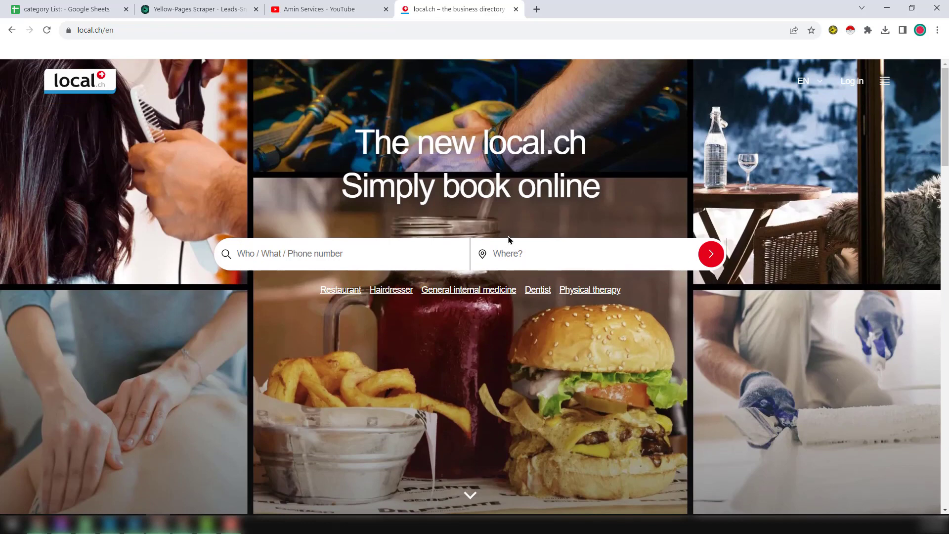
click(352, 8)
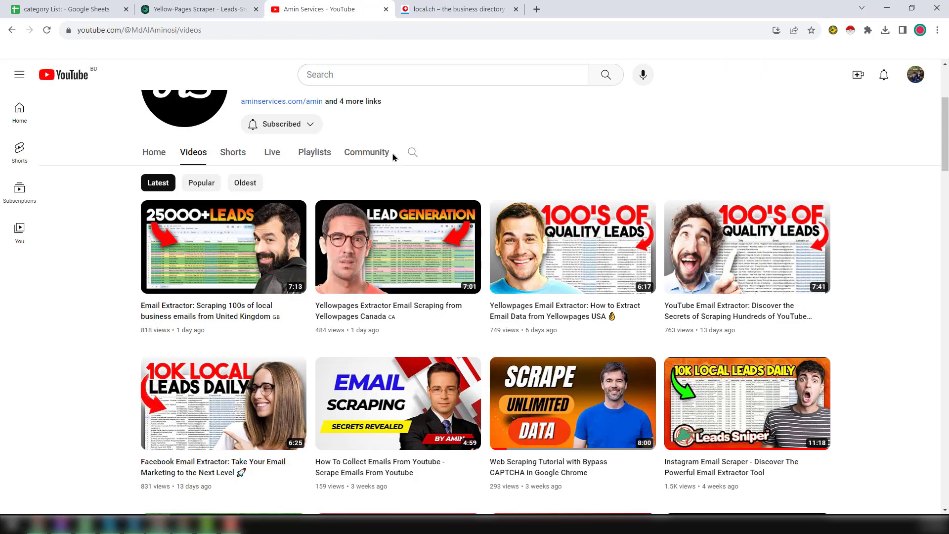
mouse_move(459, 277)
scroll(460, 277, down, 3)
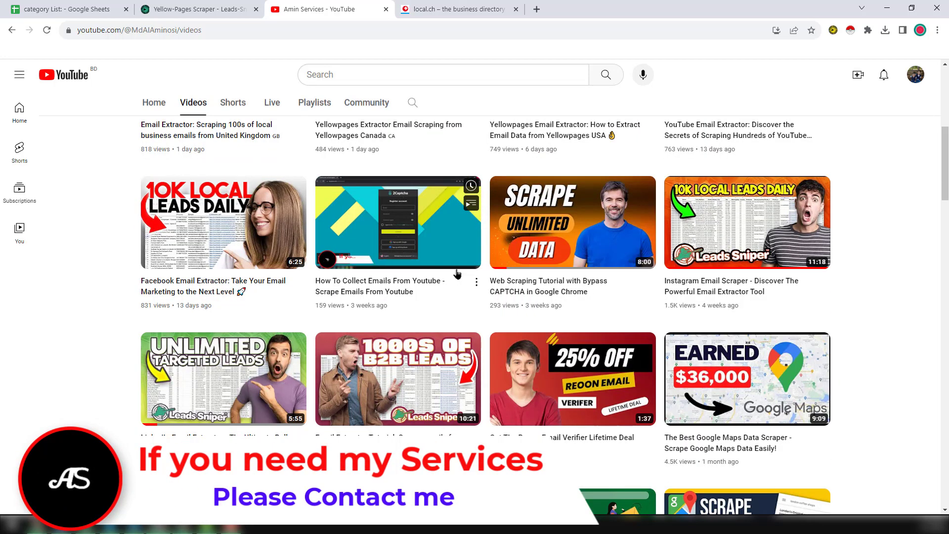
scroll(458, 274, down, 2)
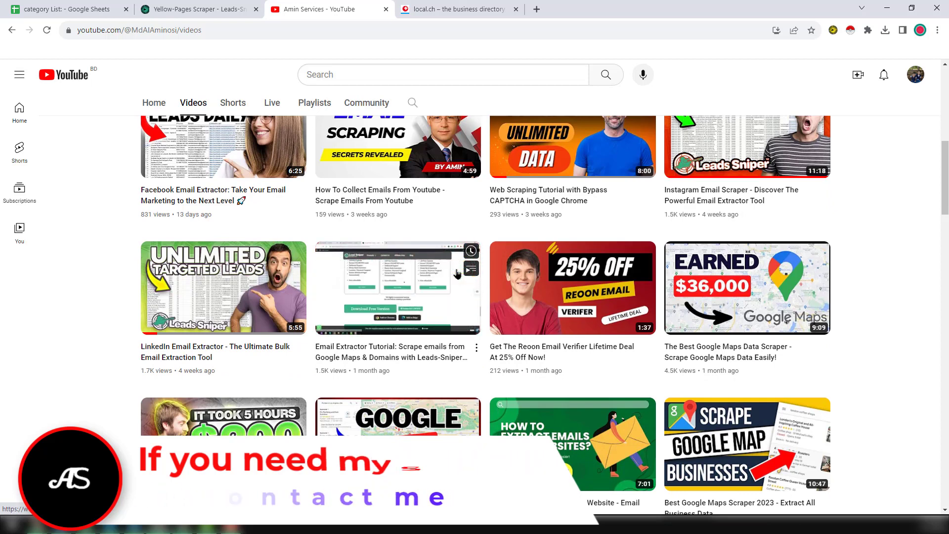
scroll(457, 273, down, 2)
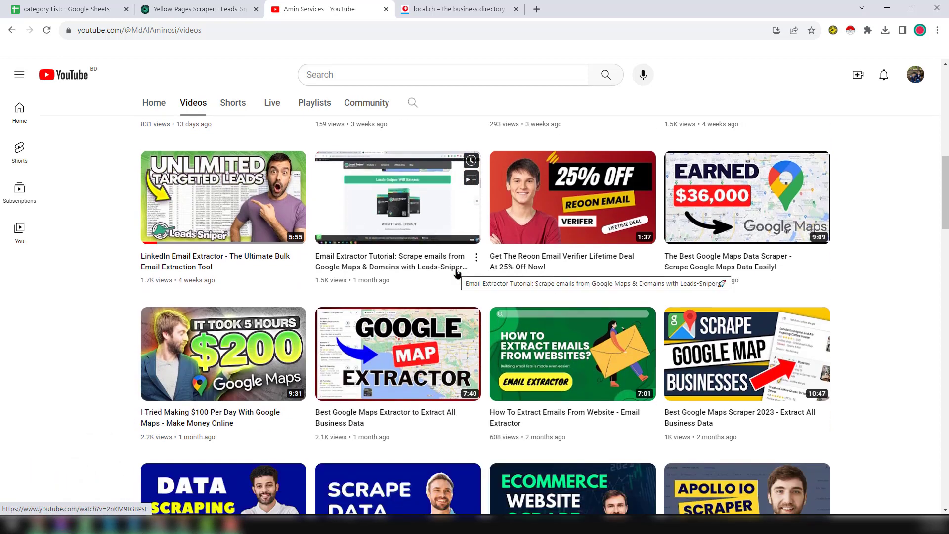
scroll(435, 255, down, 4)
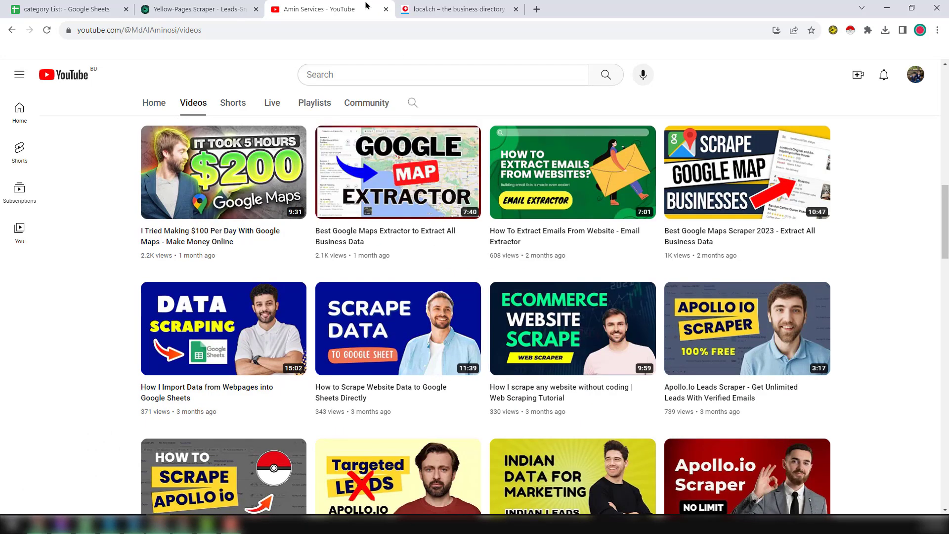
click(436, 10)
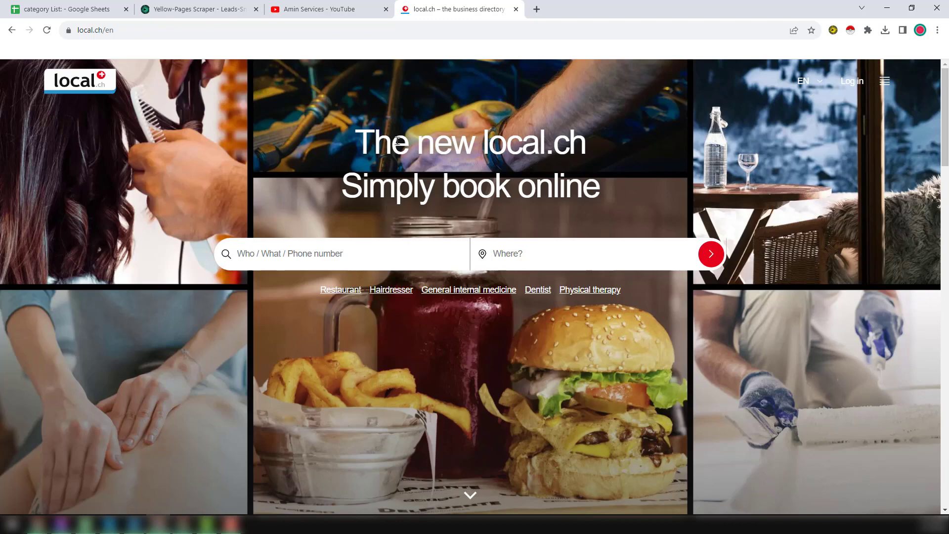
Go to the Yellow Pages Scraper's Chrome installation guide and launch the extension targeting local.ch (Switzerland).
click(221, 10)
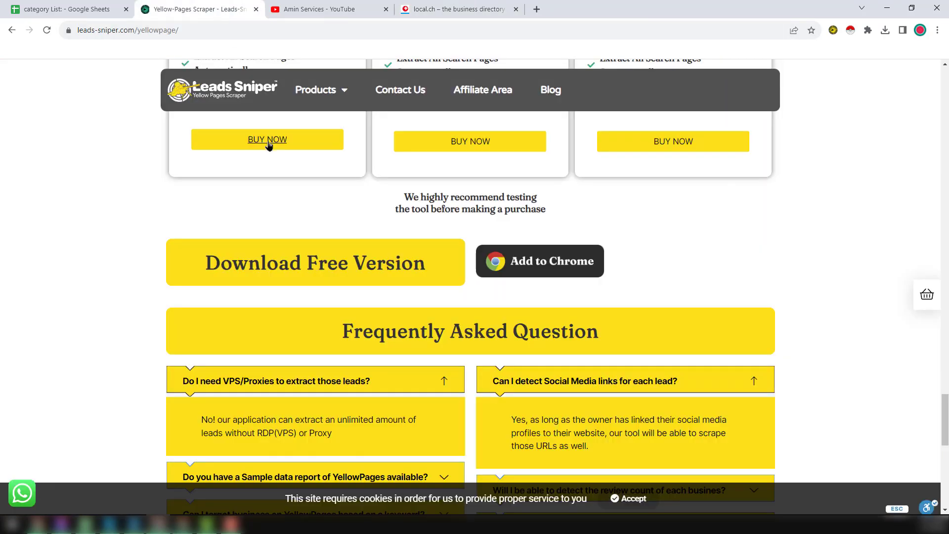
scroll(303, 207, up, 2)
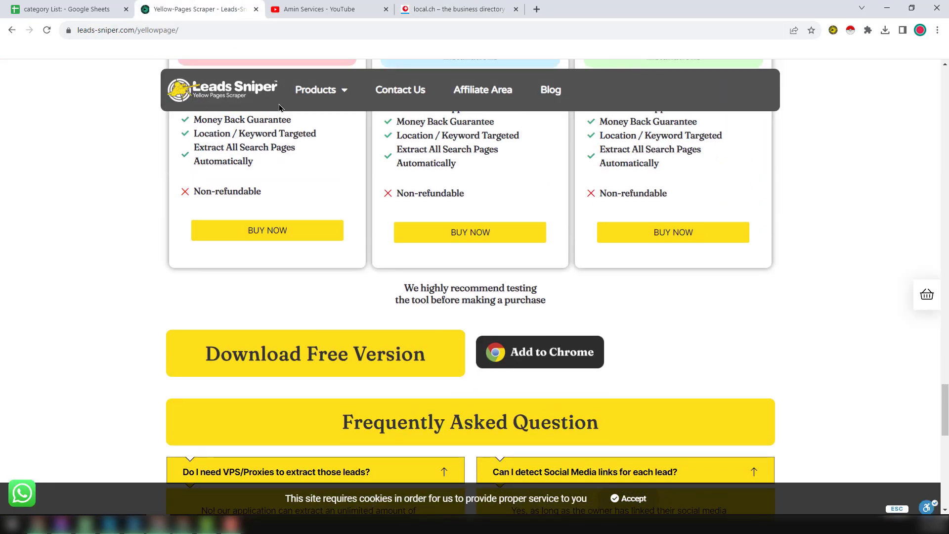
mouse_move(300, 105)
click(543, 353)
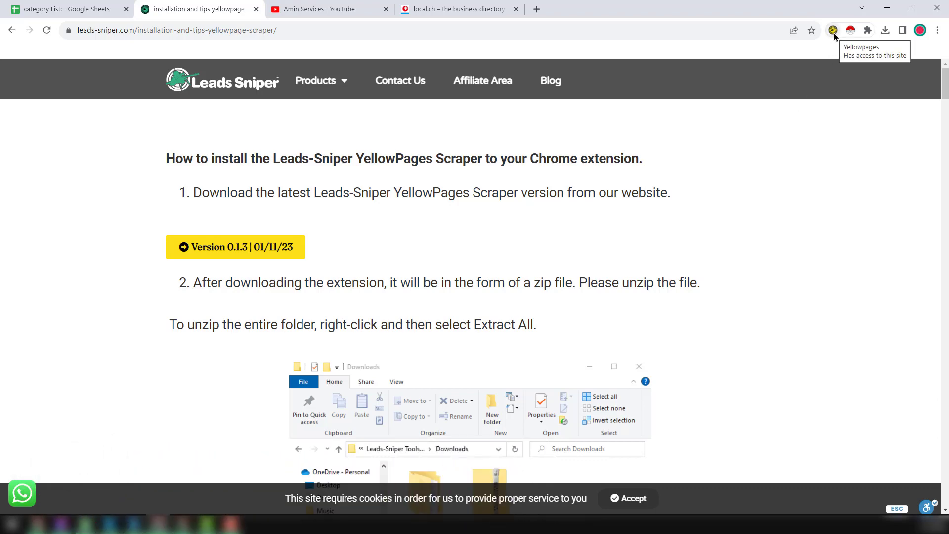
click(834, 31)
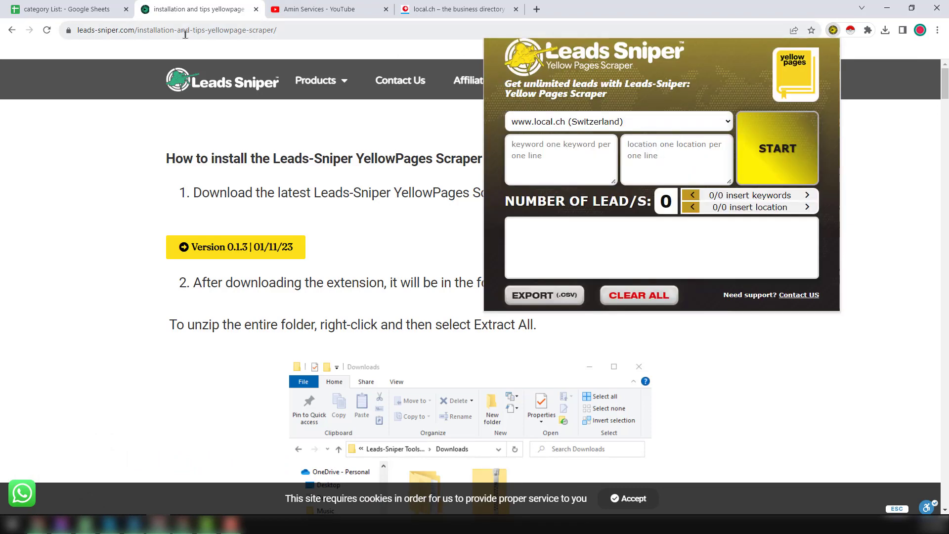
Open local.ch's Top cities page listing the 100 most popular Swiss cities, Geneva to Schlieren.
click(99, 9)
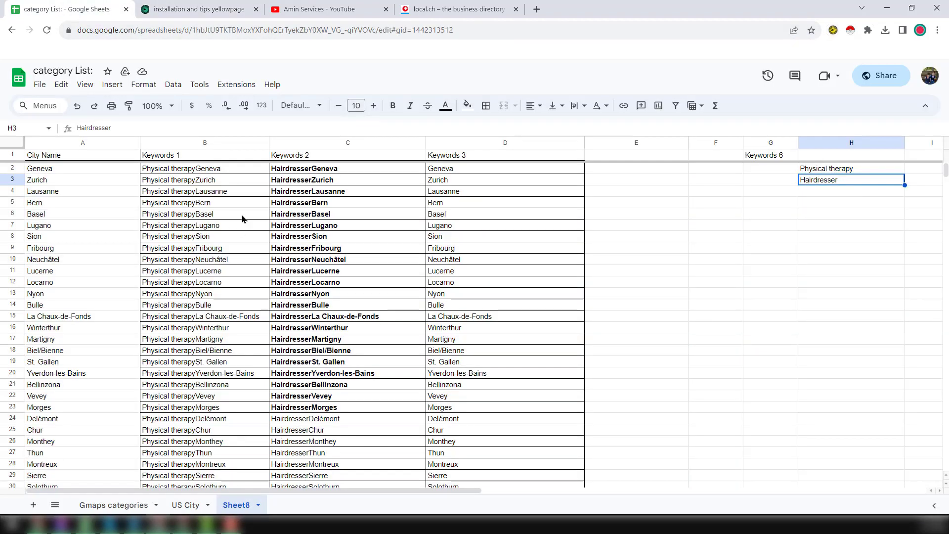
click(484, 6)
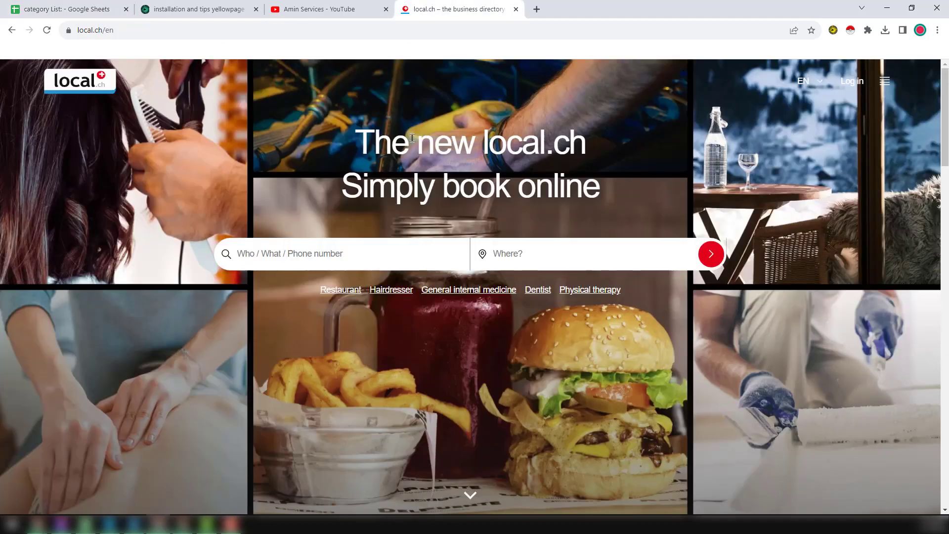
scroll(421, 178, down, 2)
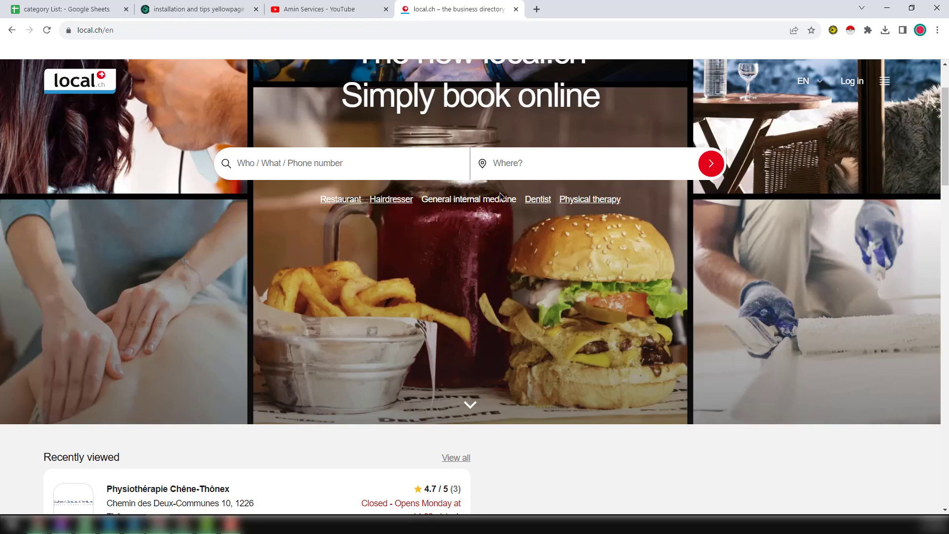
scroll(447, 178, down, 15)
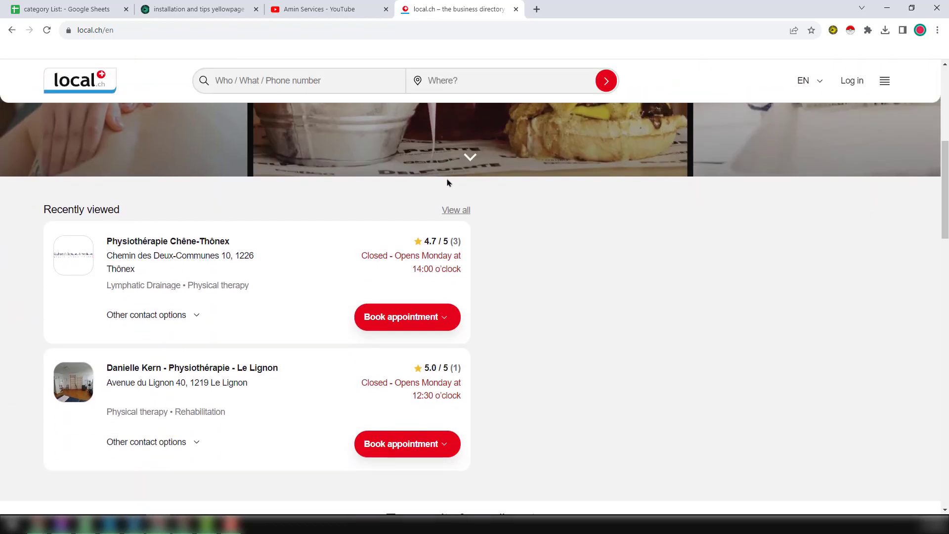
scroll(484, 227, down, 3)
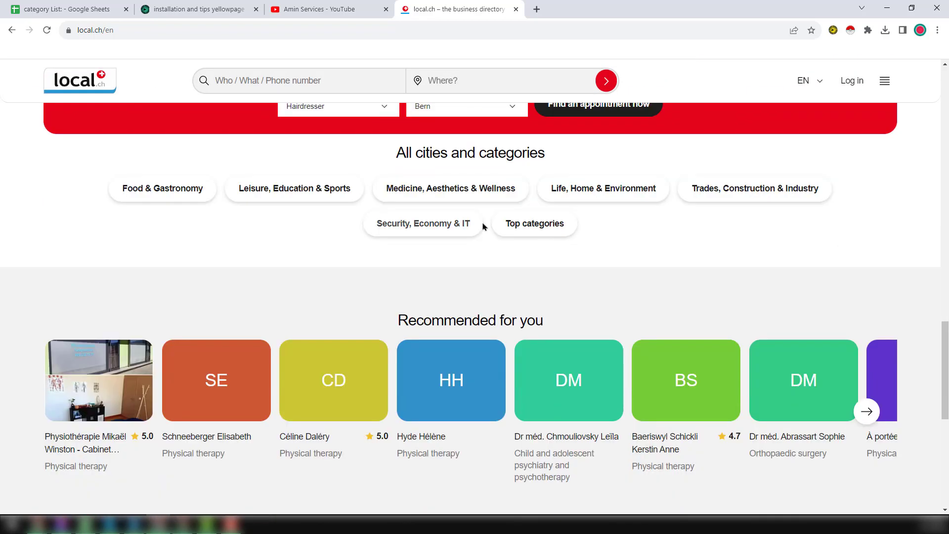
scroll(484, 227, down, 7)
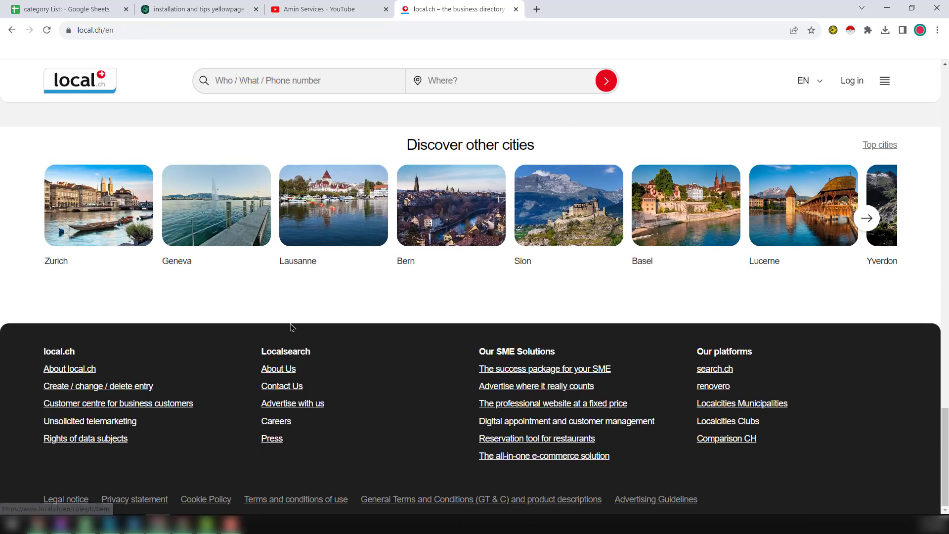
click(879, 148)
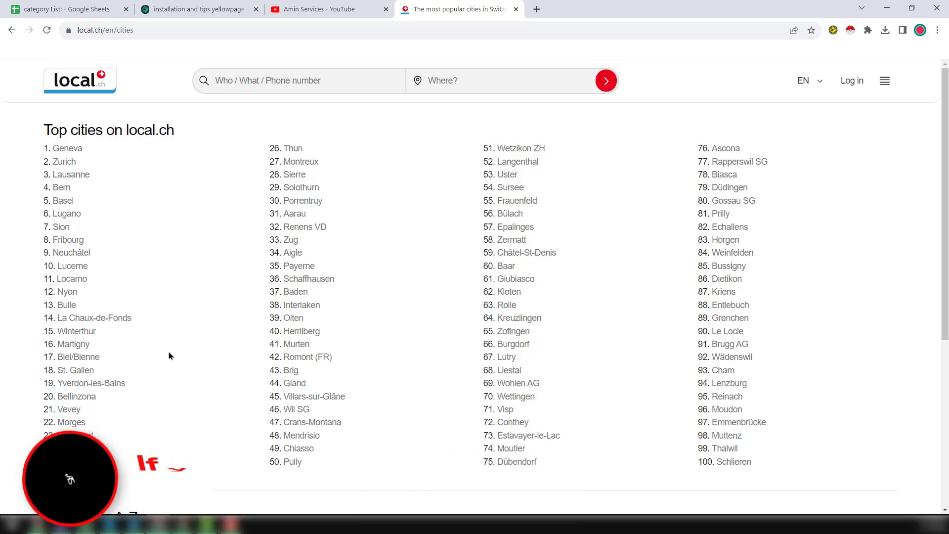
Copy the 'Physical therapy' keyword from cell H2 of the category List sheet.
click(91, 4)
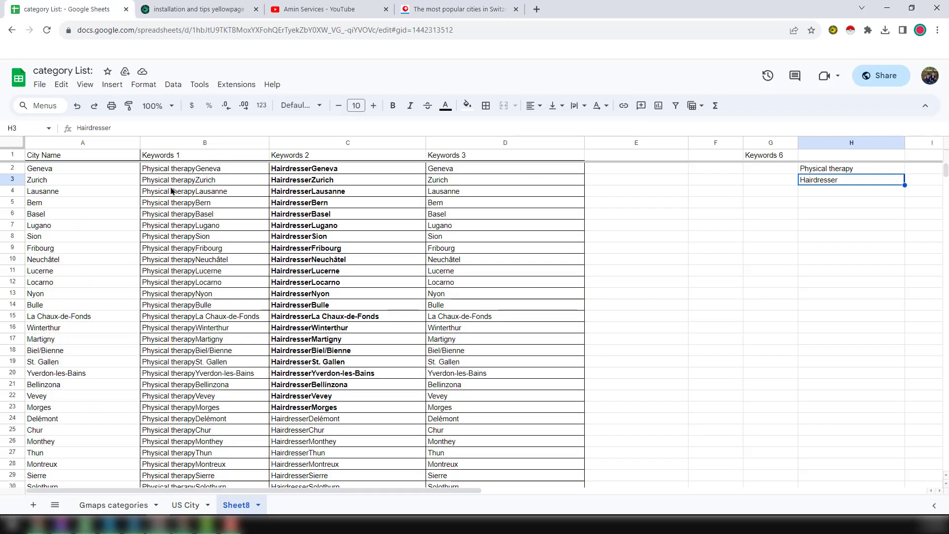
click(835, 171)
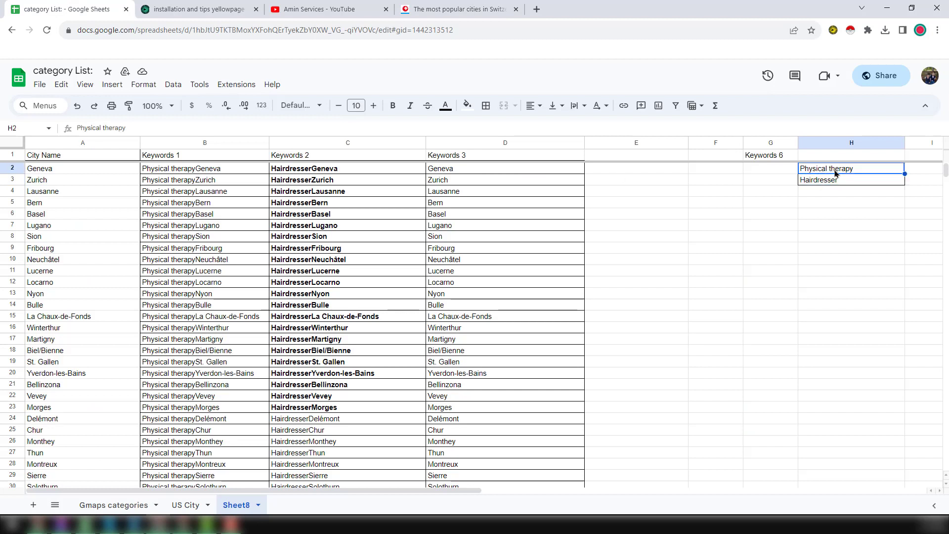
key(ctrl+c)
scroll(68, 184, down, 3)
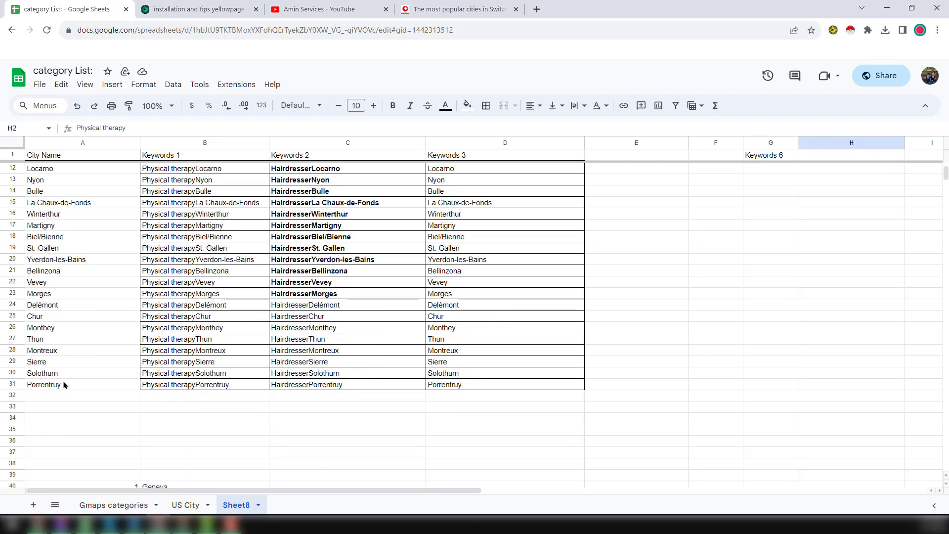
scroll(65, 384, up, 3)
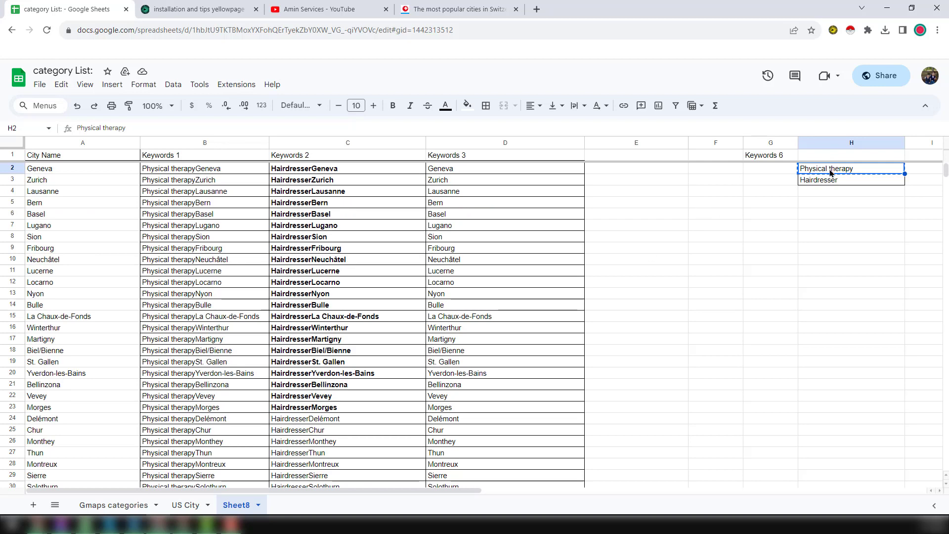
In the scraper form, keep local.ch (Switzerland) as the site and paste 'Physical therapy' as keyword.
click(833, 31)
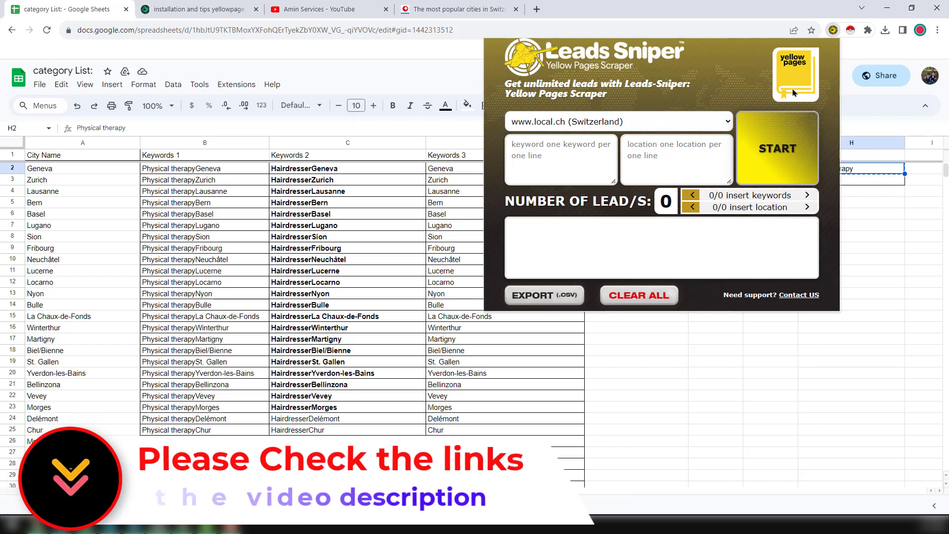
click(695, 127)
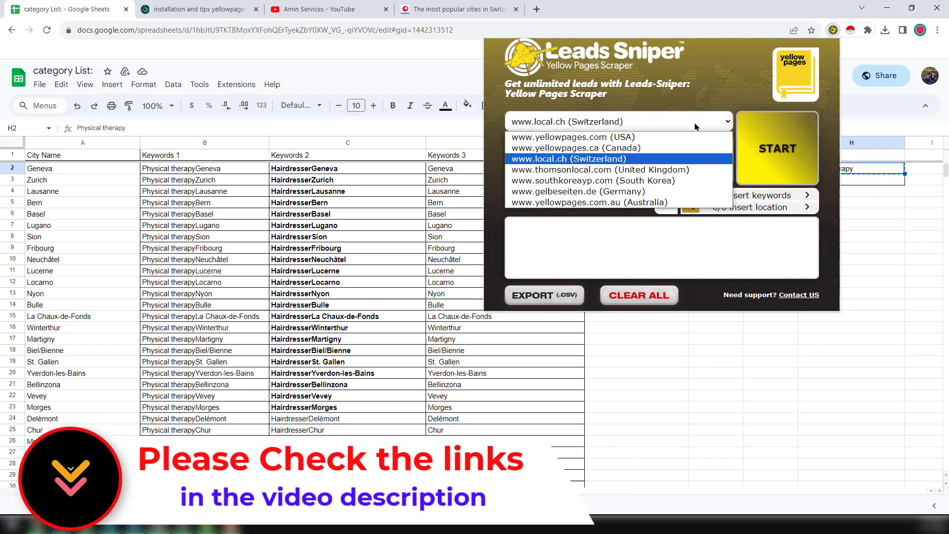
click(628, 165)
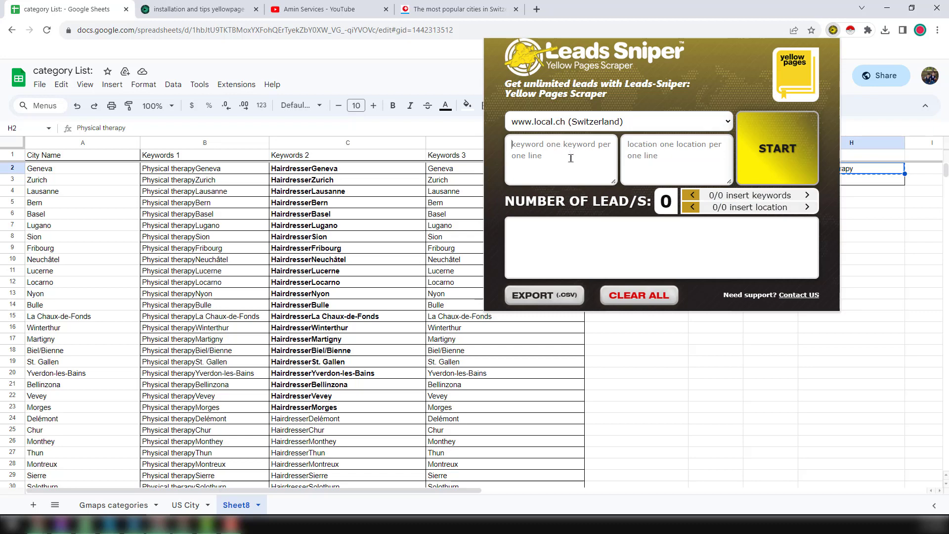
key(ctrl+v)
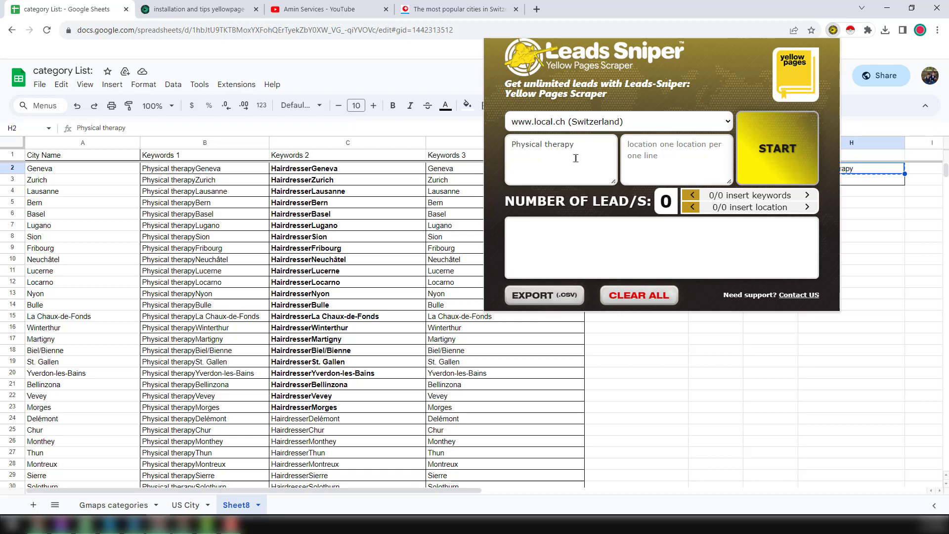
Paste the 30 city names, Geneva through Porrentruy, from the sheet into the location box.
click(267, 234)
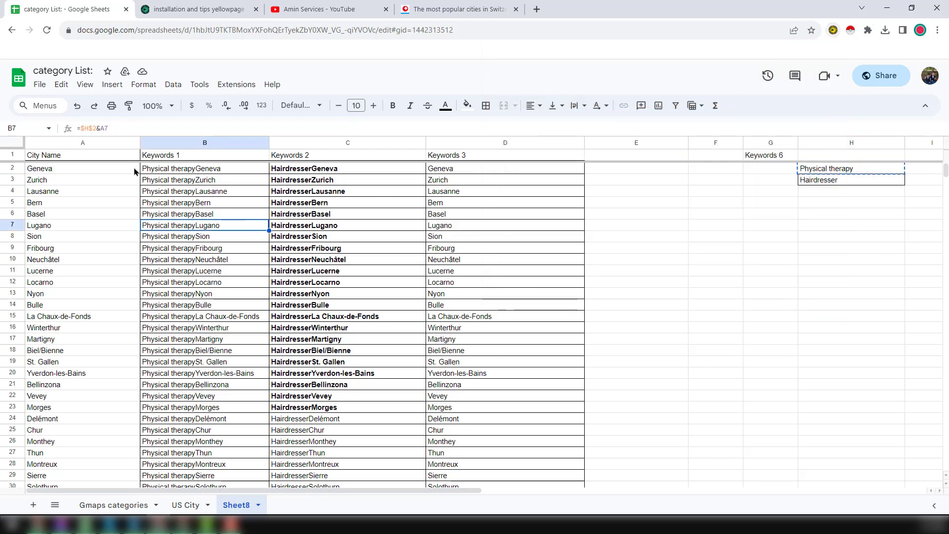
click(125, 171)
scroll(111, 237, down, 3)
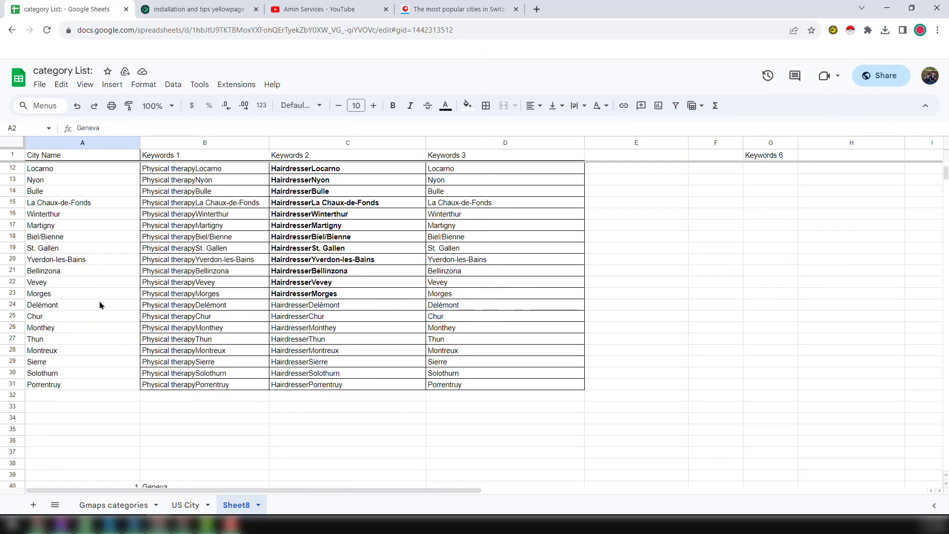
shift+click(101, 385)
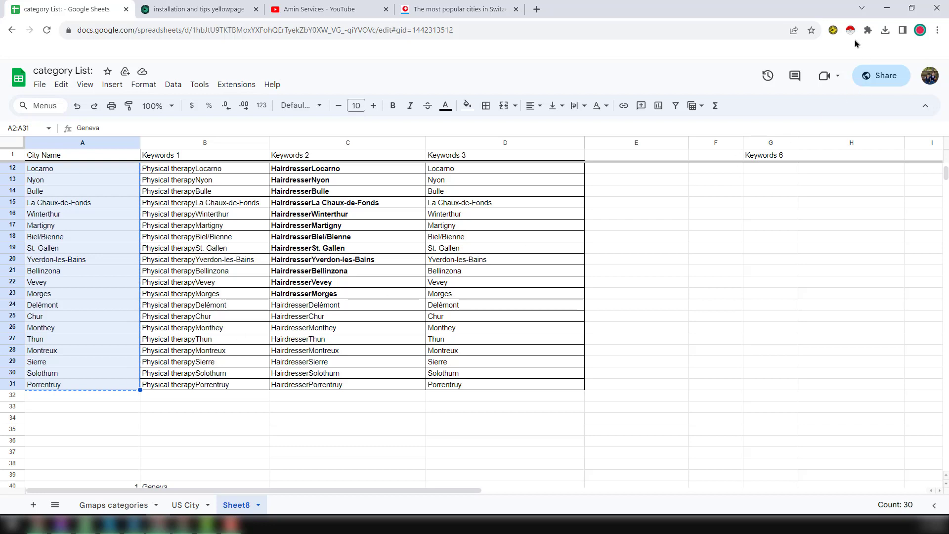
click(834, 30)
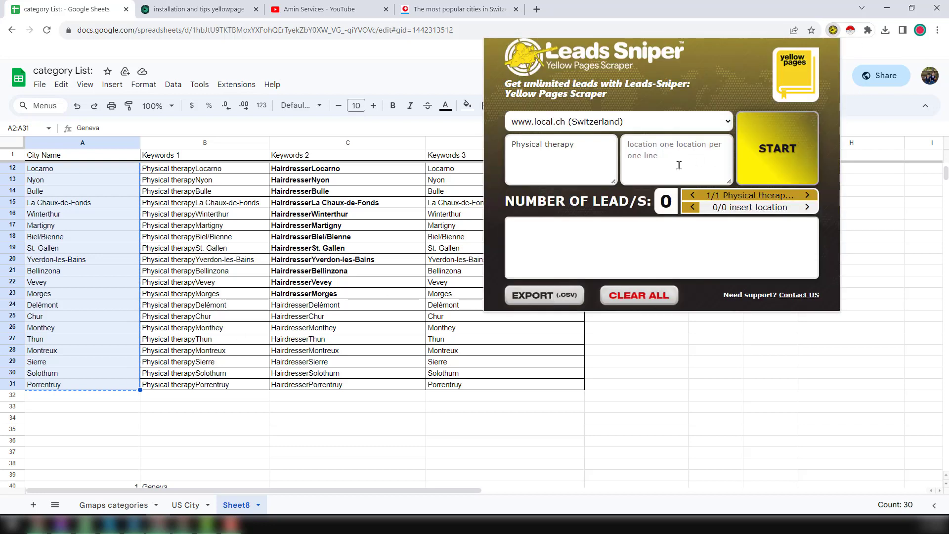
click(680, 165)
key(ctrl+v)
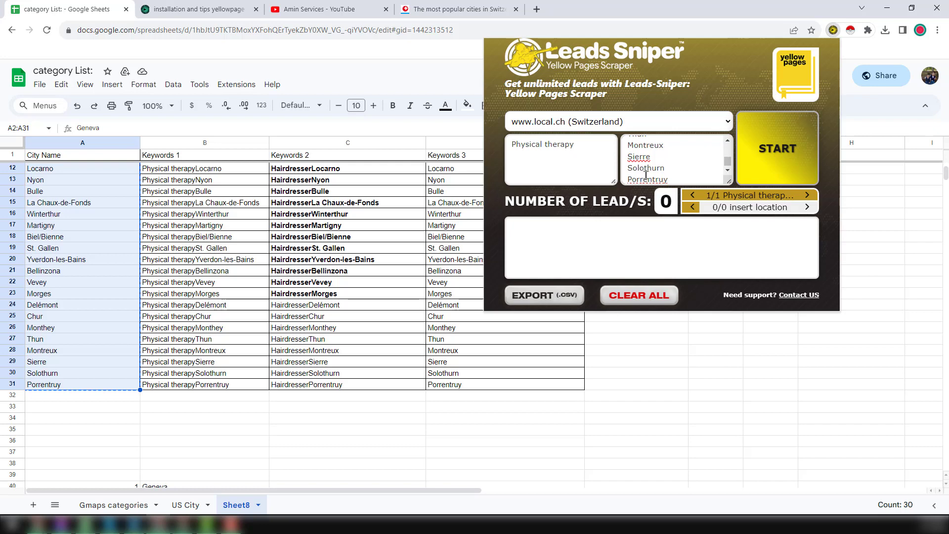
Start the Physical therapy scrape, follow the Geneva results, and check the collected lead count.
click(774, 160)
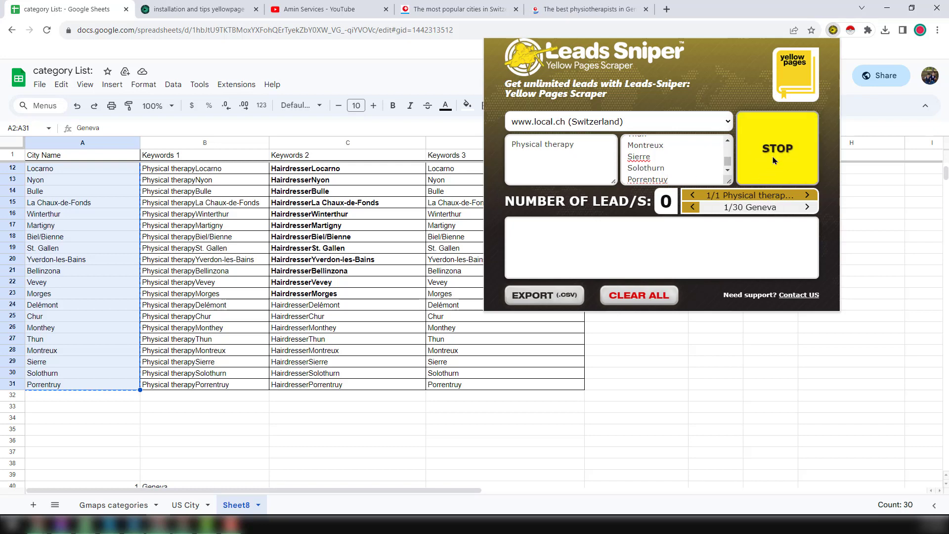
click(610, 7)
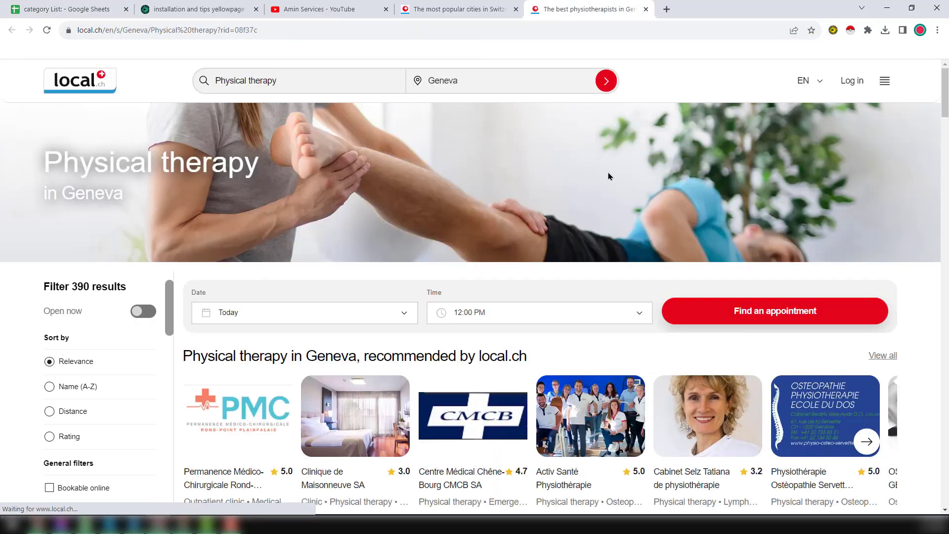
scroll(573, 232, down, 10)
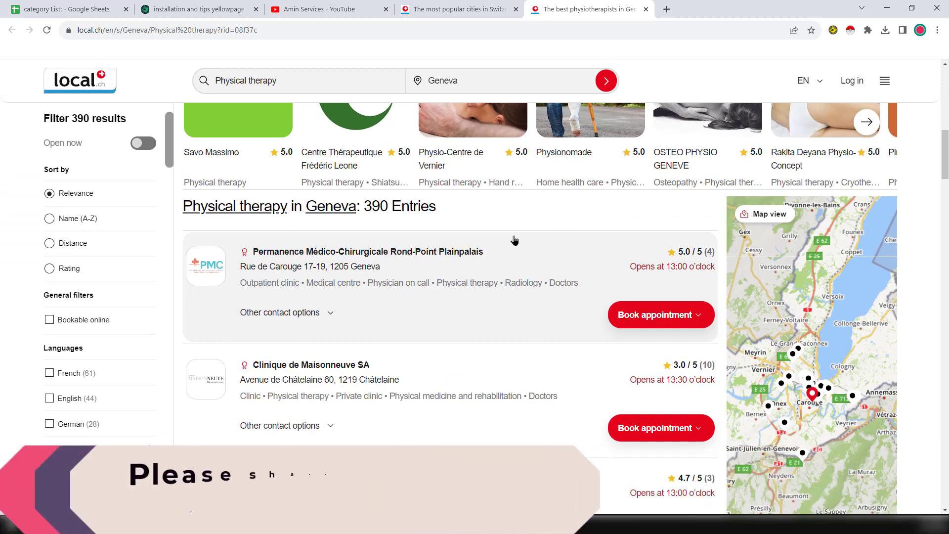
scroll(515, 240, down, 2)
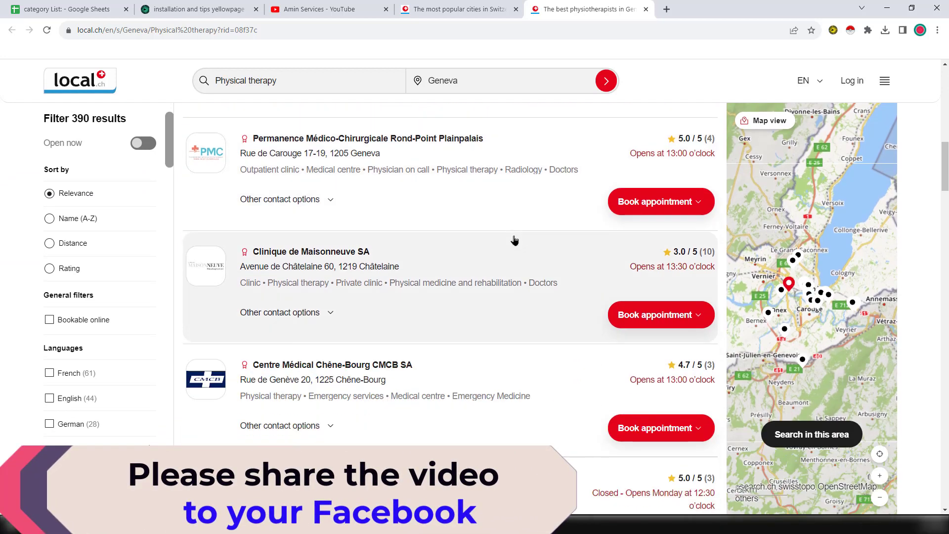
scroll(819, 63, down, 2)
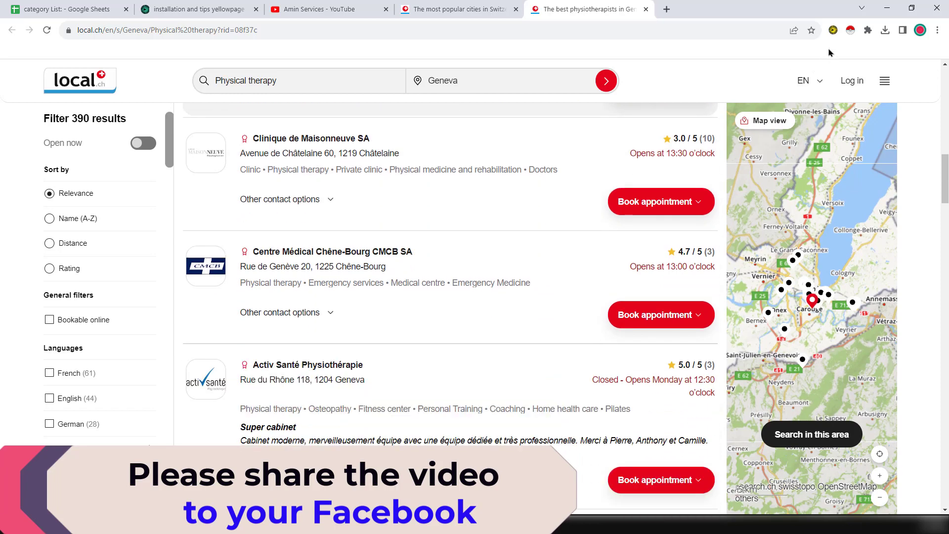
scroll(831, 49, down, 2)
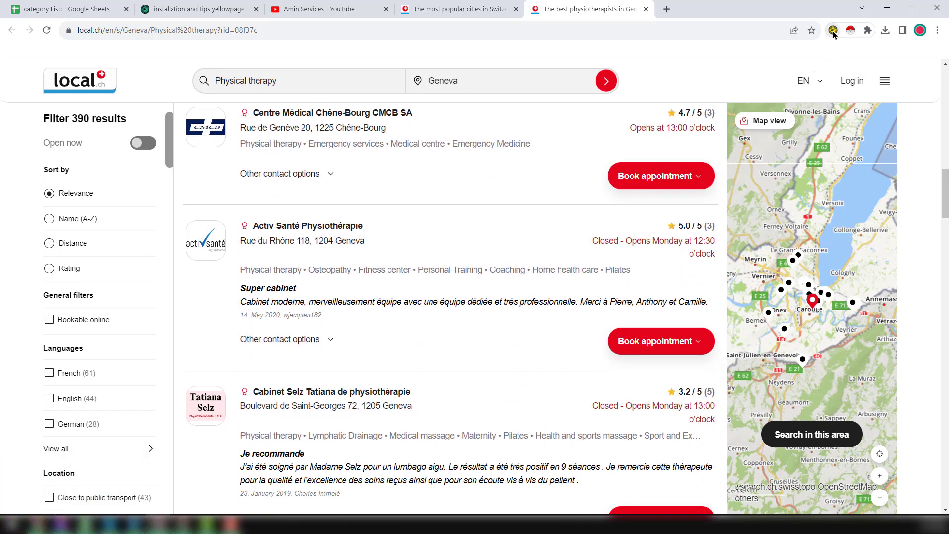
click(833, 31)
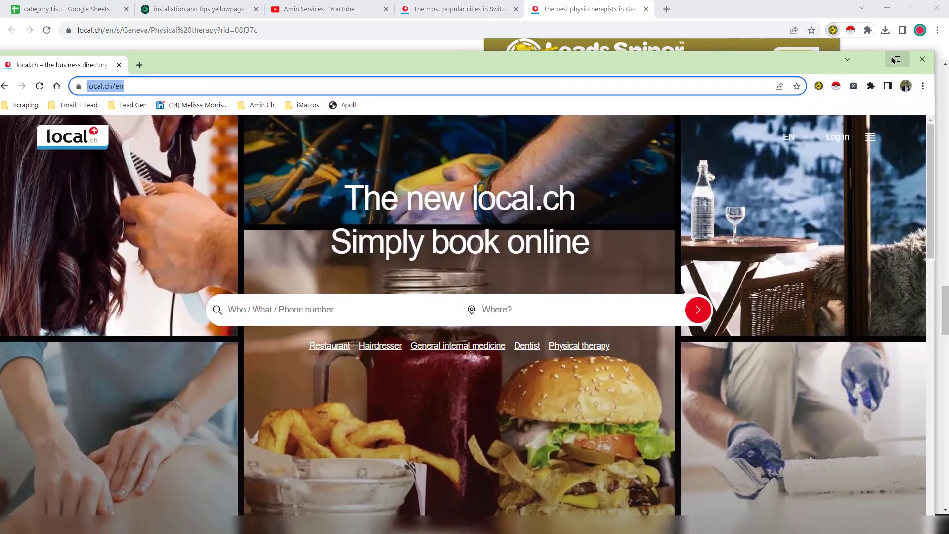
Maximize the new window and paste the 'Hairdresser' keyword from H3 into its scraper form.
click(896, 60)
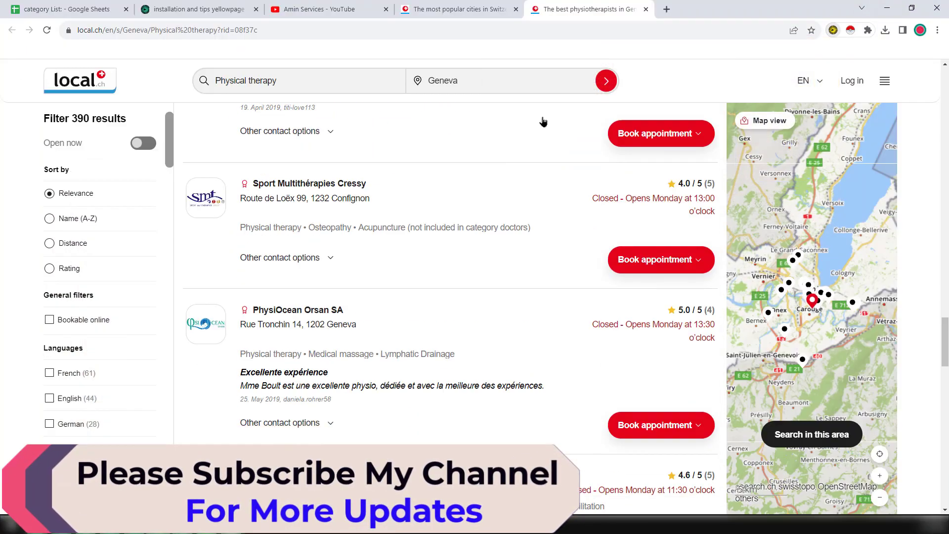
scroll(543, 121, down, 2)
click(105, 8)
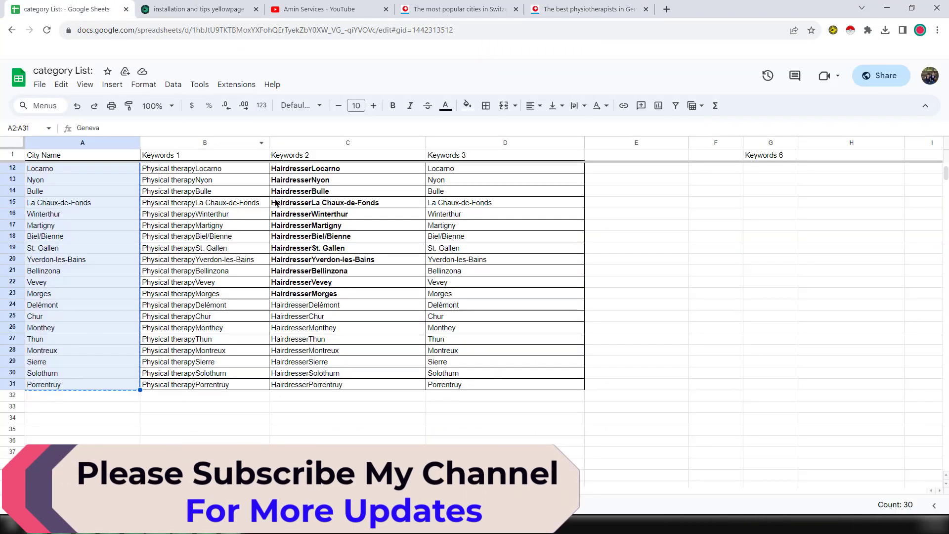
scroll(278, 203, up, 3)
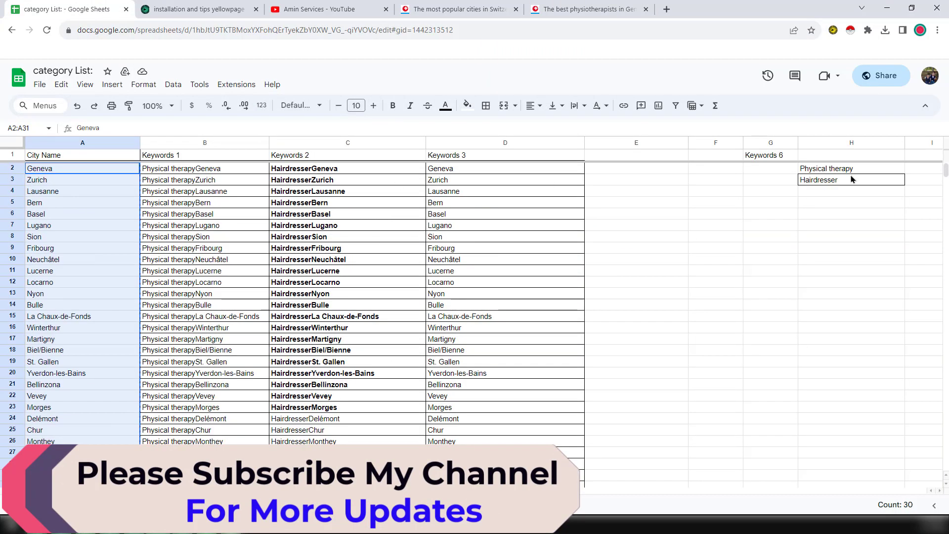
click(835, 184)
key(ctrl+c)
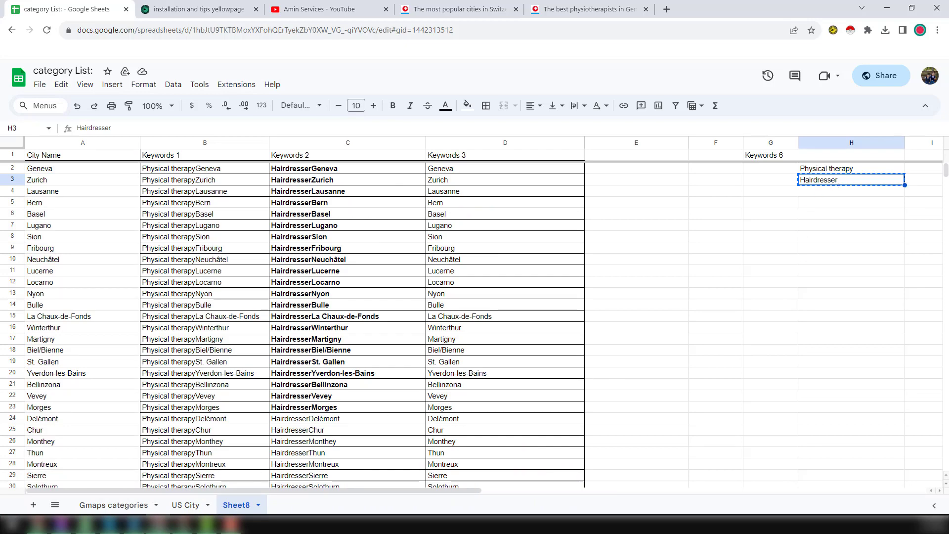
key(alt+Tab)
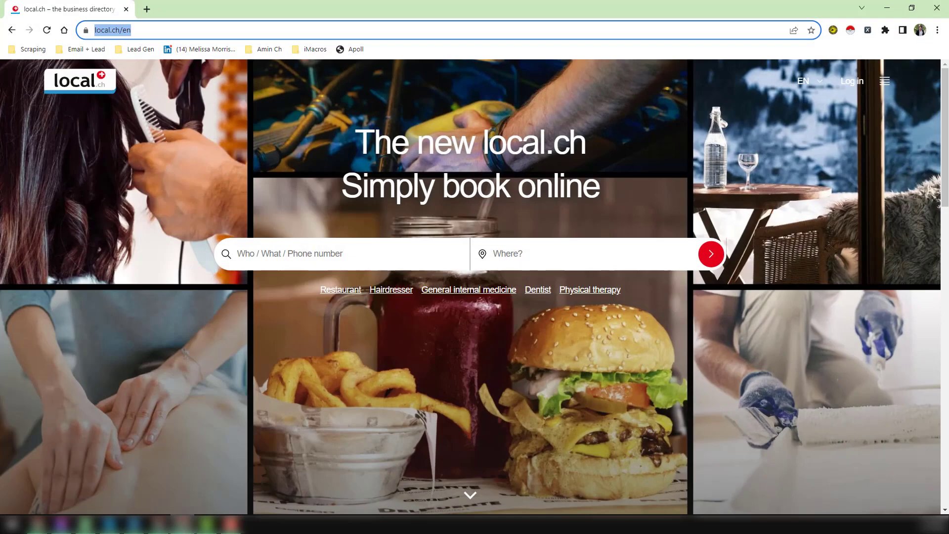
click(836, 31)
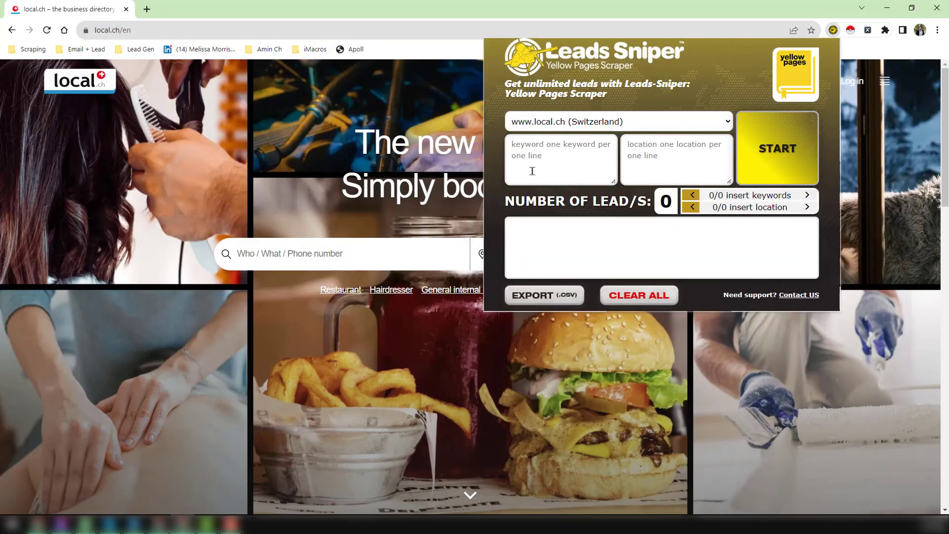
key(ctrl+v)
Paste the 30 cities, Geneva through Porrentruy, as locations and keep local.ch (Switzerland) as the site.
click(887, 8)
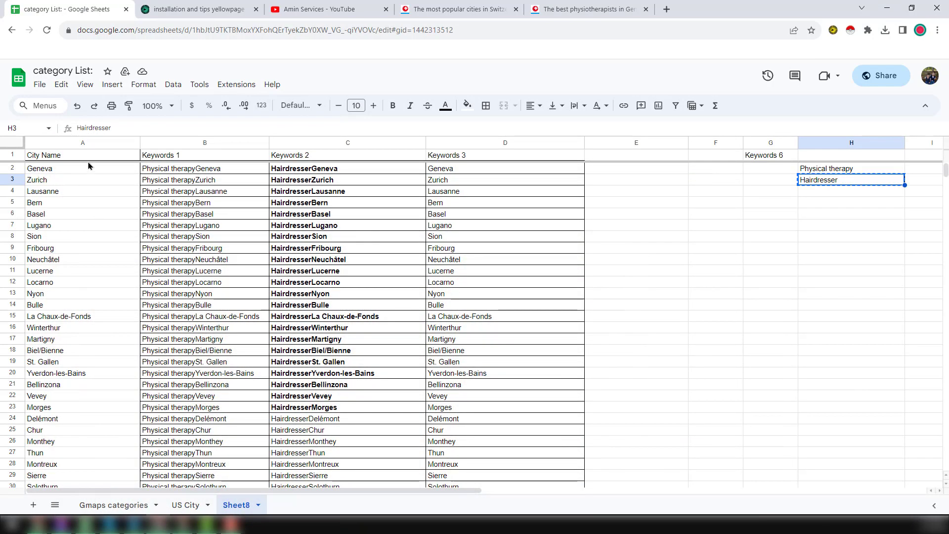
click(90, 169)
scroll(108, 220, down, 3)
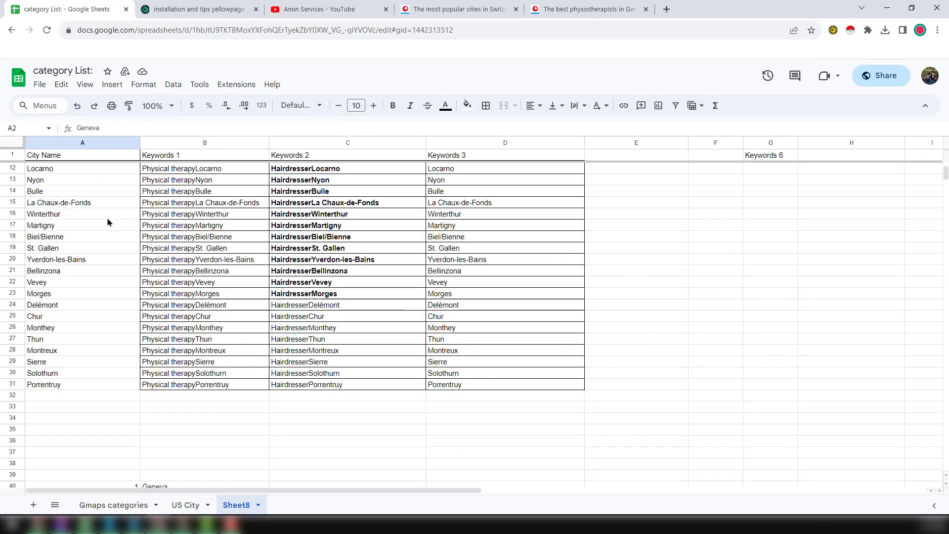
shift+click(94, 385)
key(ctrl+c)
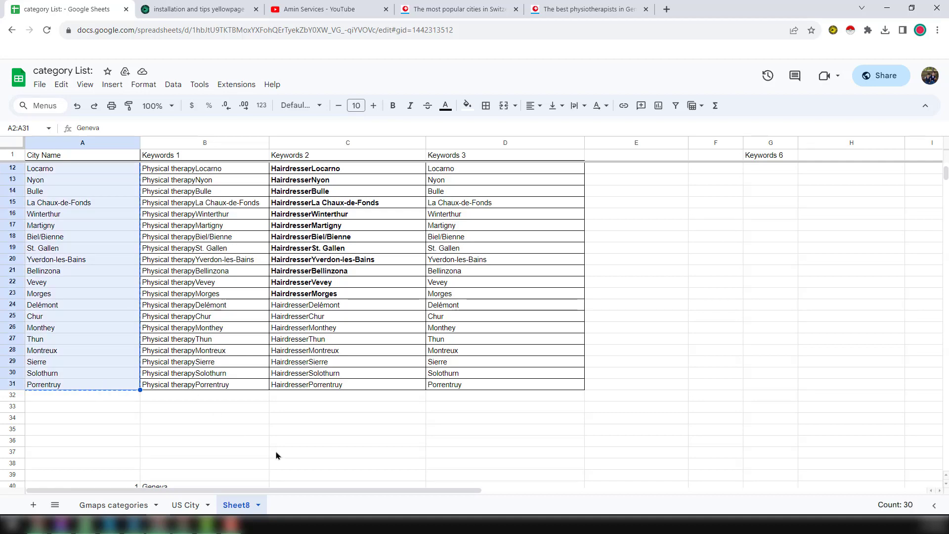
click(184, 524)
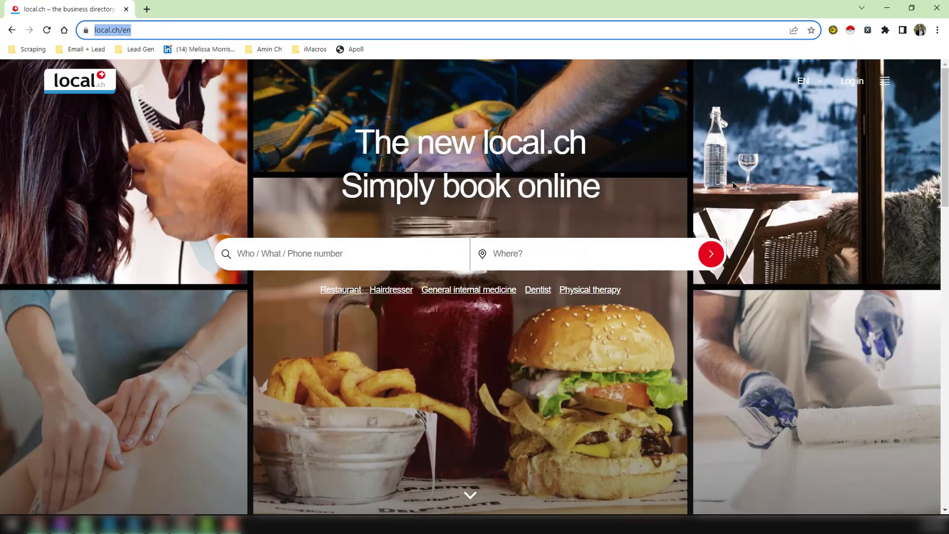
click(833, 30)
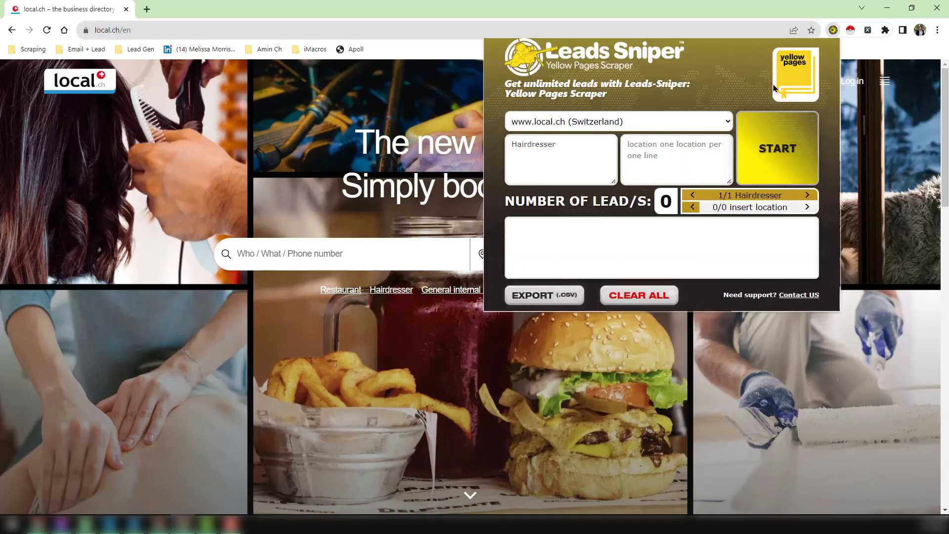
click(681, 157)
key(ctrl+v)
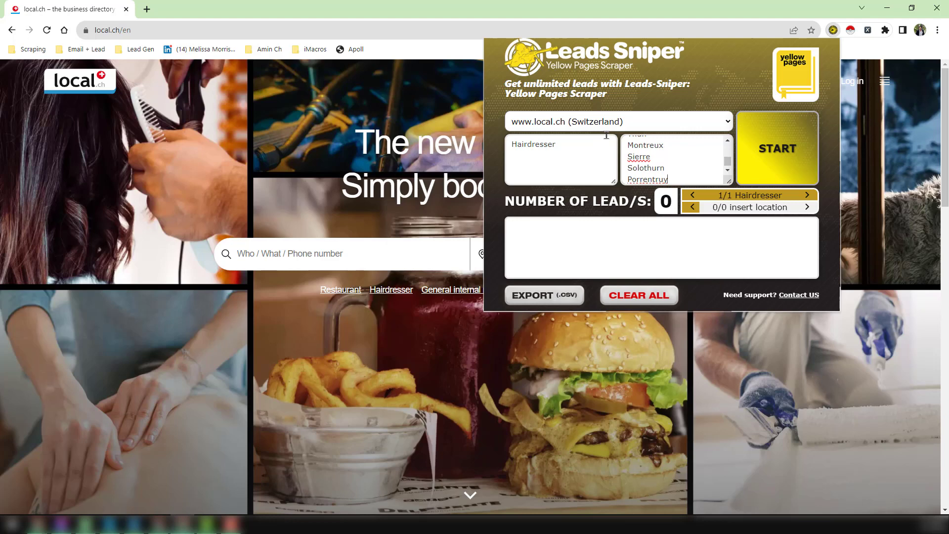
click(667, 122)
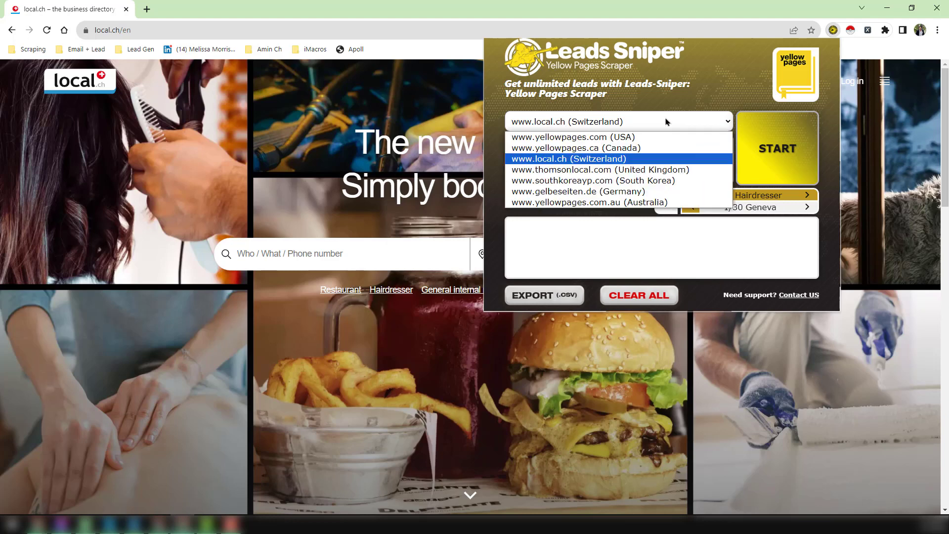
click(619, 159)
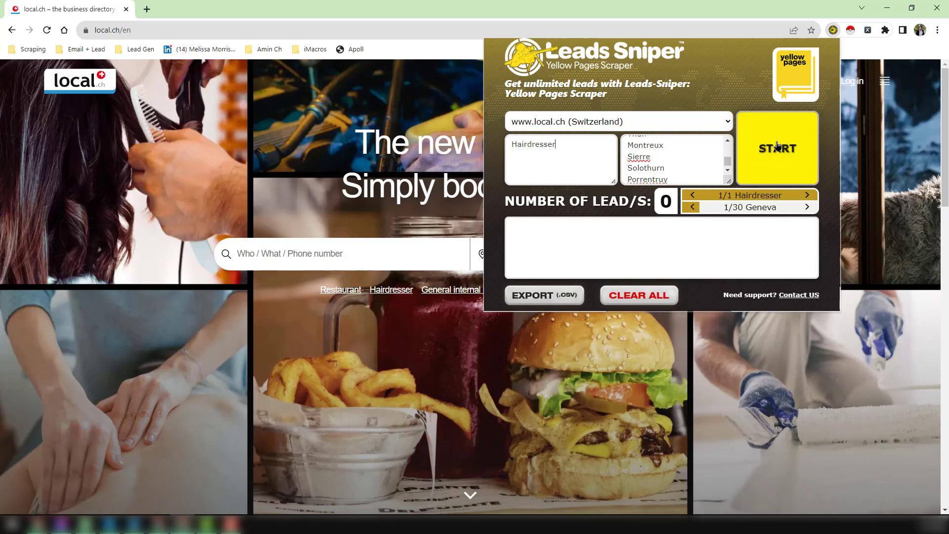
Start the Hairdresser scrape and follow its Geneva results alongside the running Physical therapy scrape.
click(786, 161)
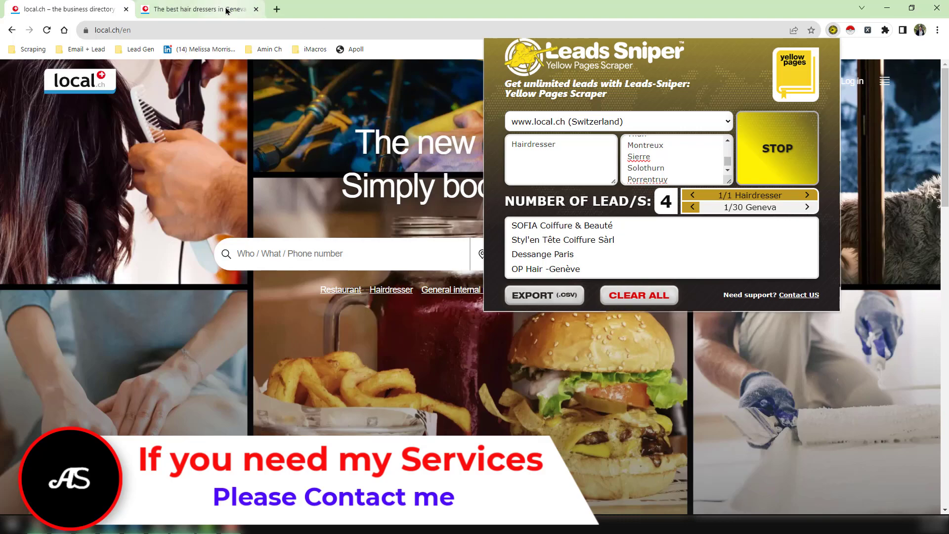
click(197, 9)
scroll(460, 226, down, 5)
scroll(460, 226, down, 2)
click(834, 30)
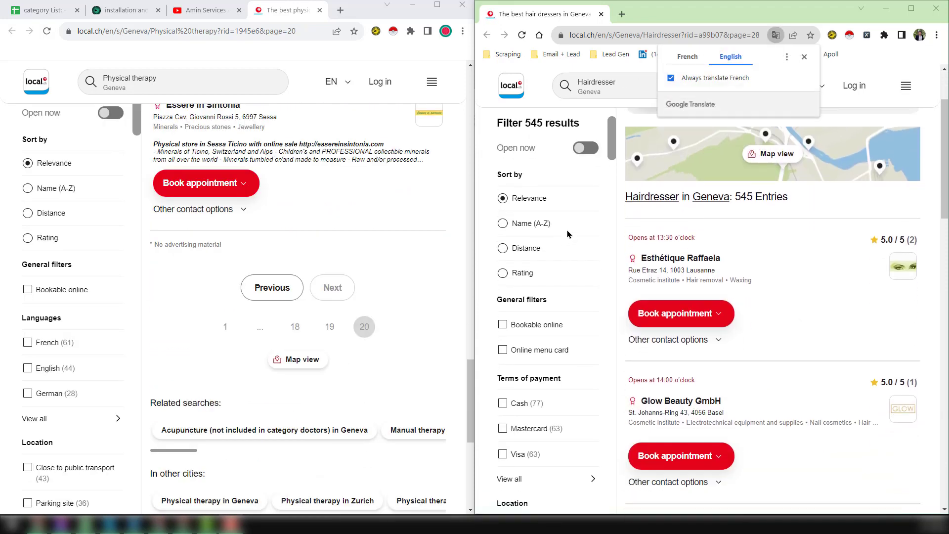
Stop both scrapes at 1420 Physical therapy leads and 1189 Hairdresser leads.
scroll(568, 234, down, 3)
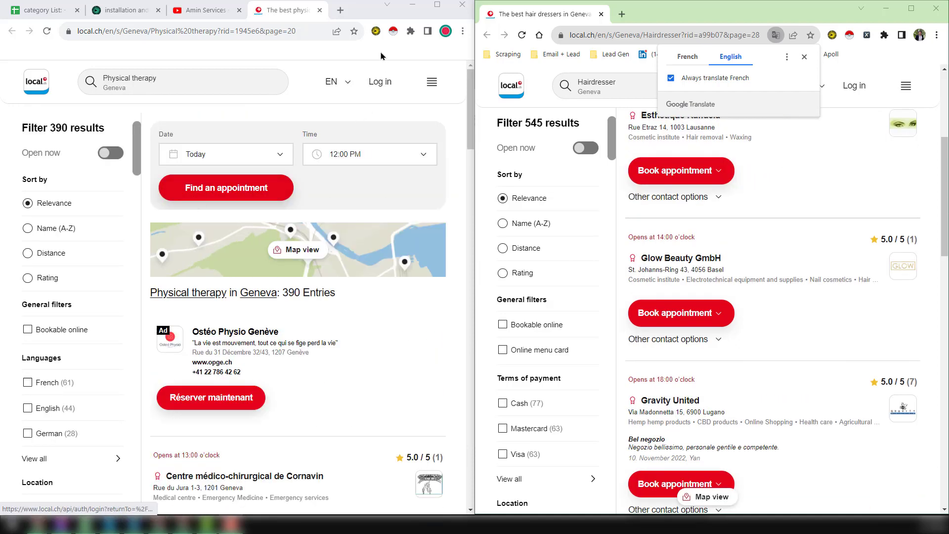
click(376, 32)
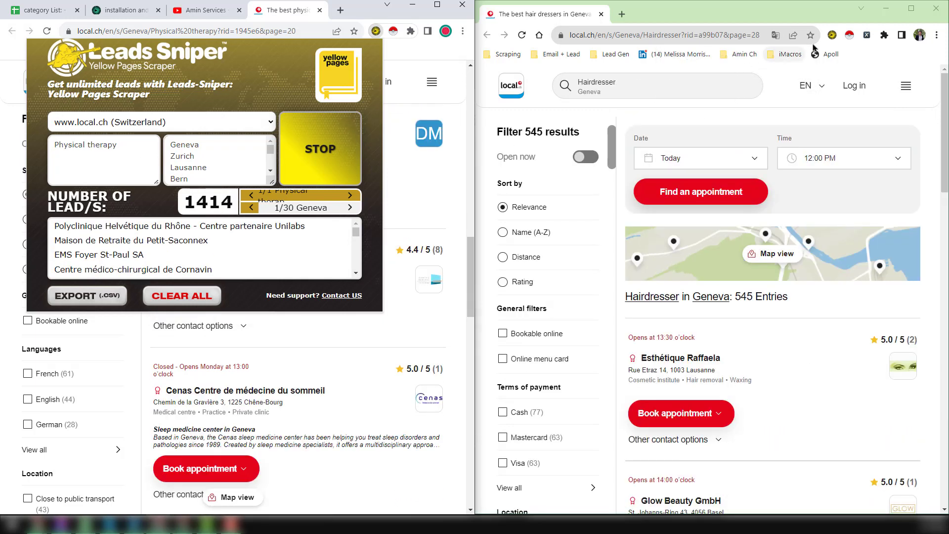
click(833, 35)
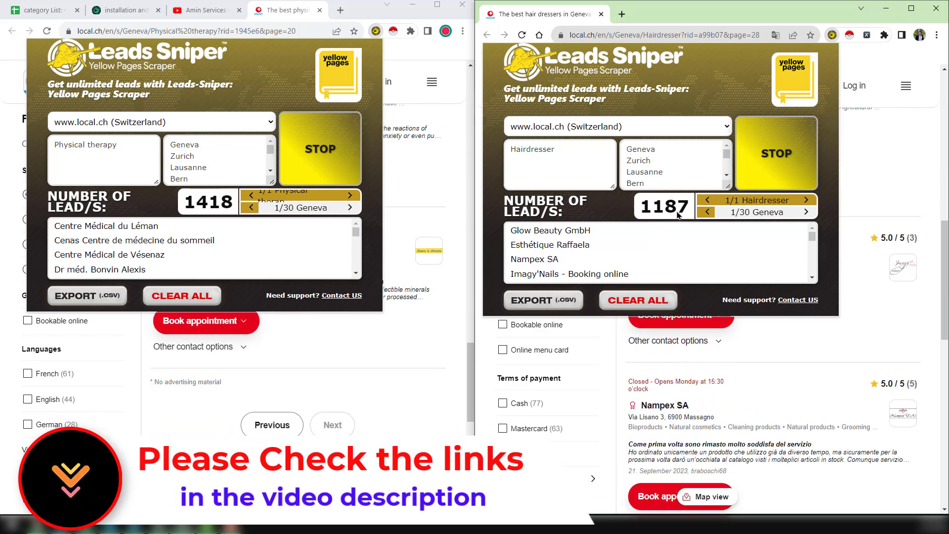
click(321, 152)
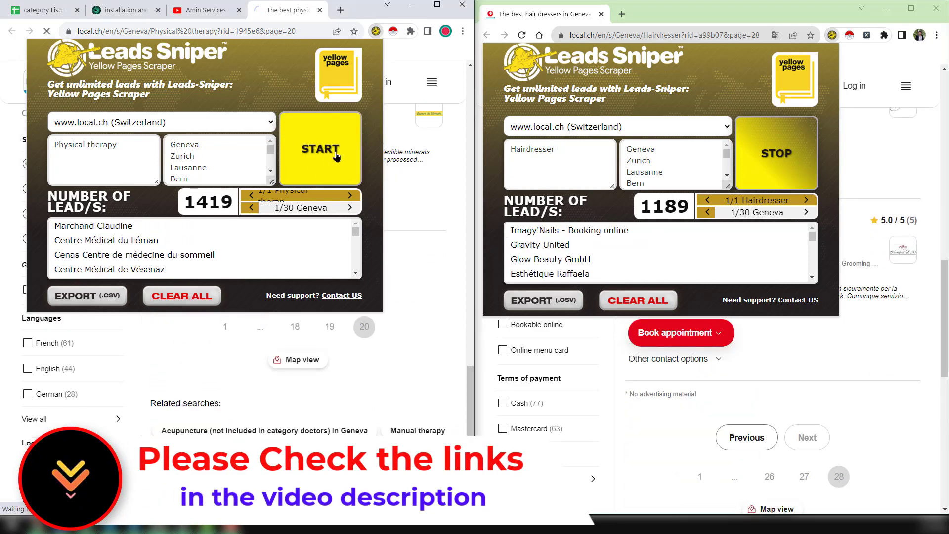
click(780, 149)
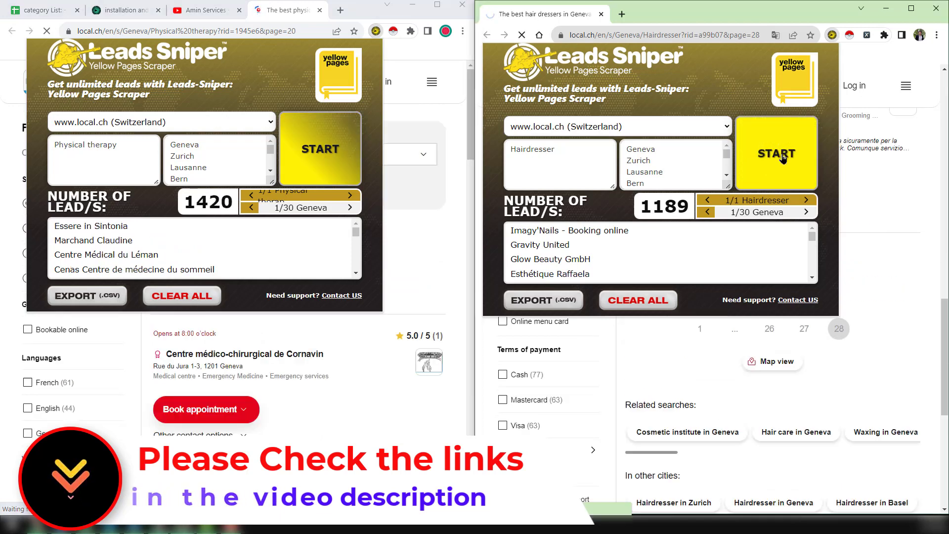
Export the Physical therapy leads with the default fields as data (1).xlsx.
click(80, 297)
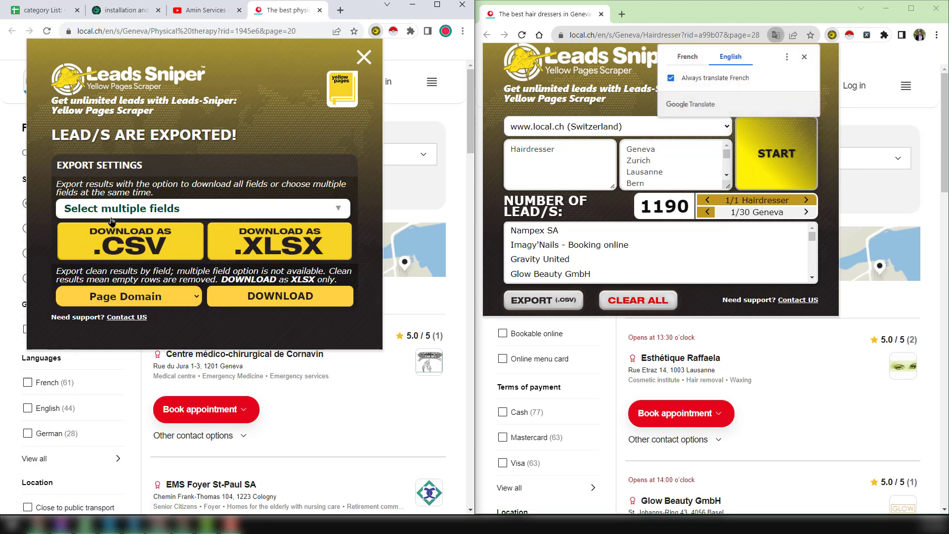
click(298, 215)
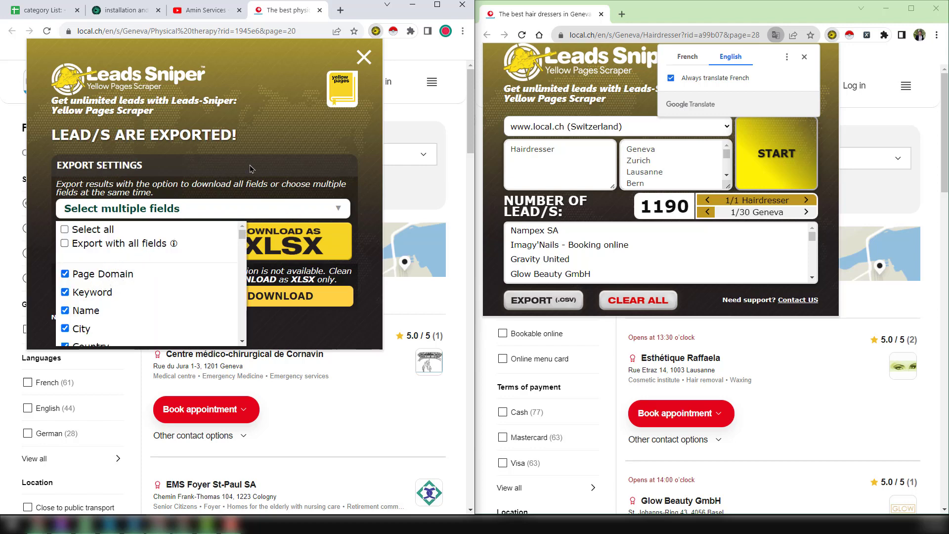
click(261, 149)
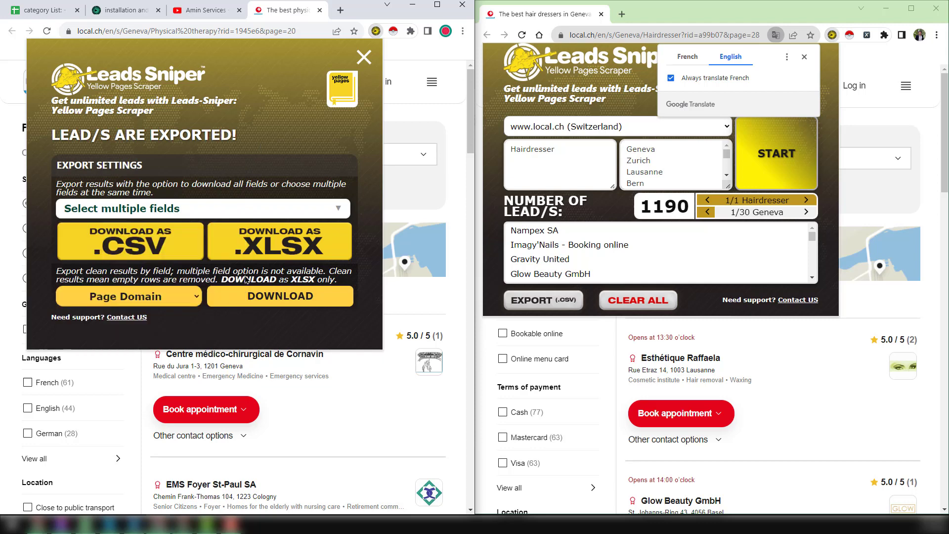
click(302, 249)
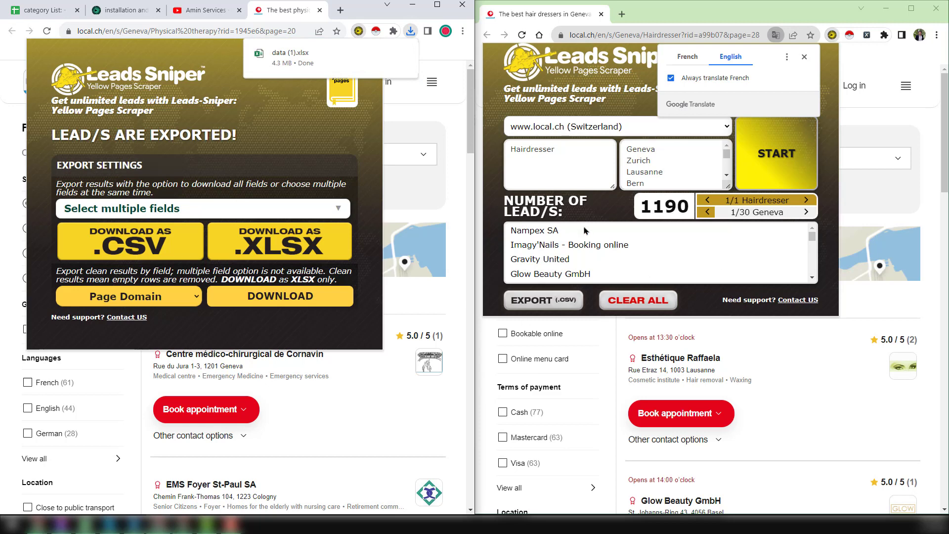
Export the Hairdresser leads as an XLSX file saved as data (2).
click(547, 305)
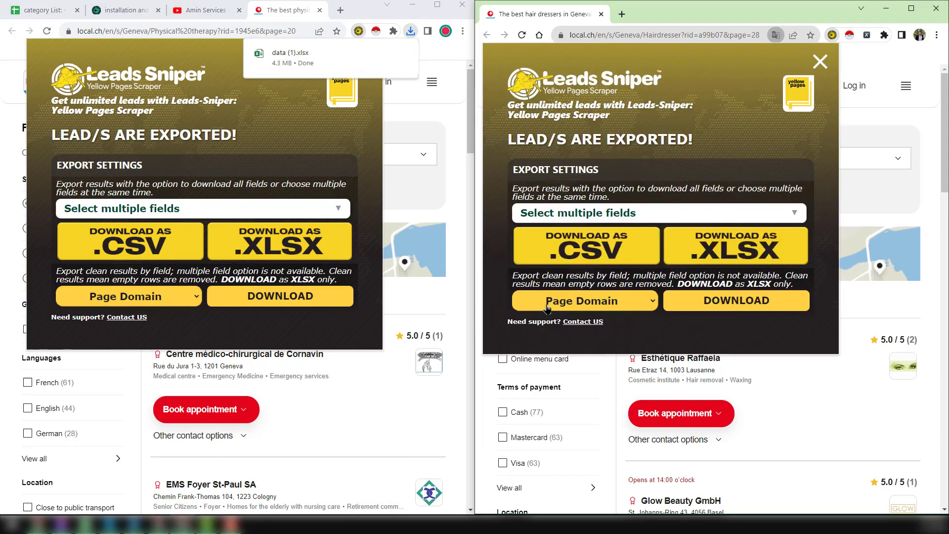
click(744, 252)
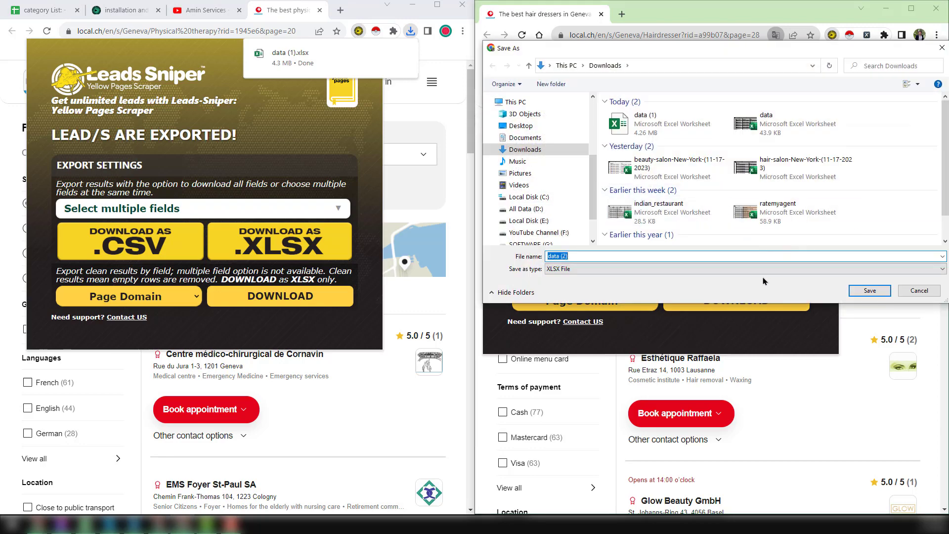
click(868, 291)
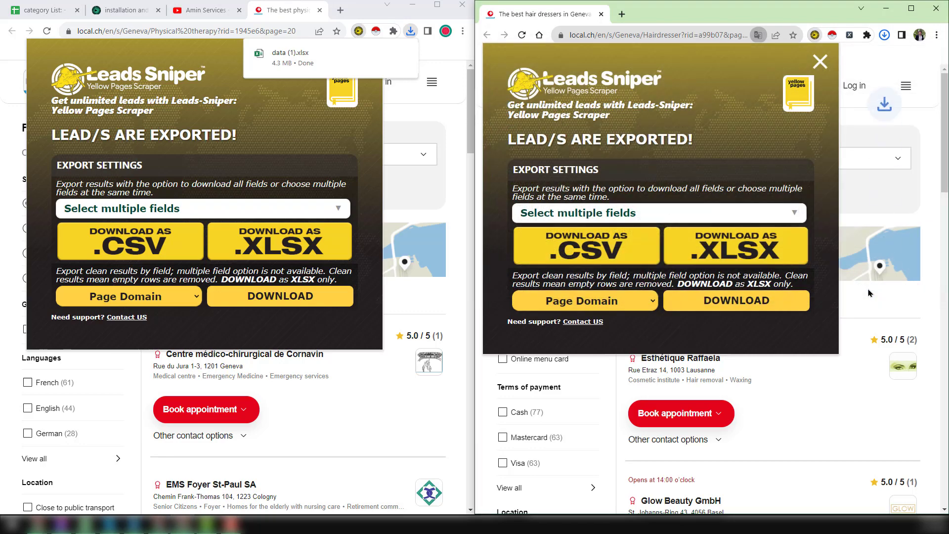
mouse_move(371, 70)
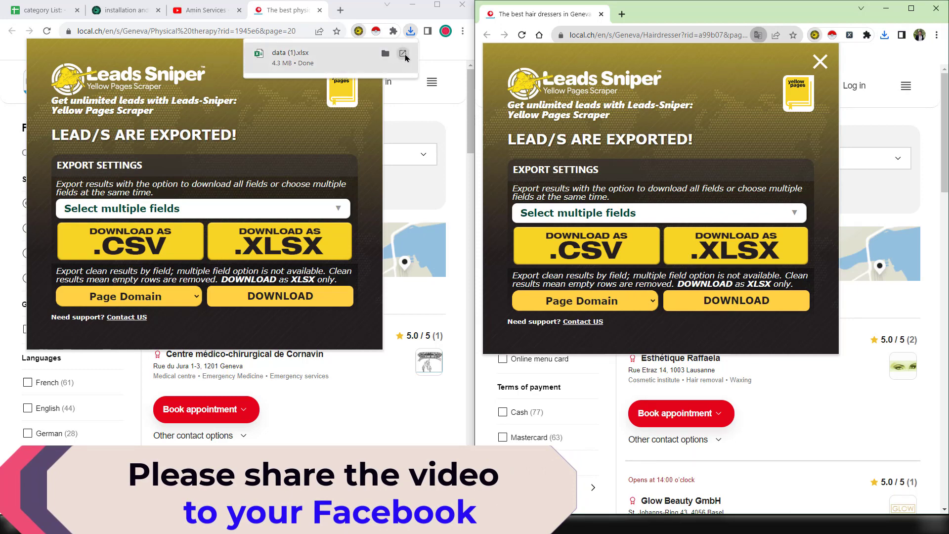
Open the downloaded data (1).xlsx and widen every column of the sheet.
click(403, 54)
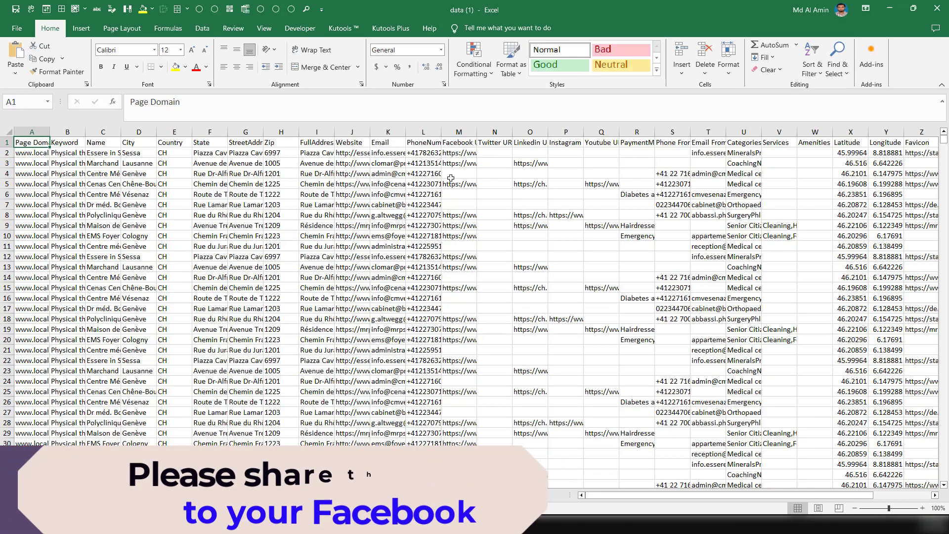
click(10, 132)
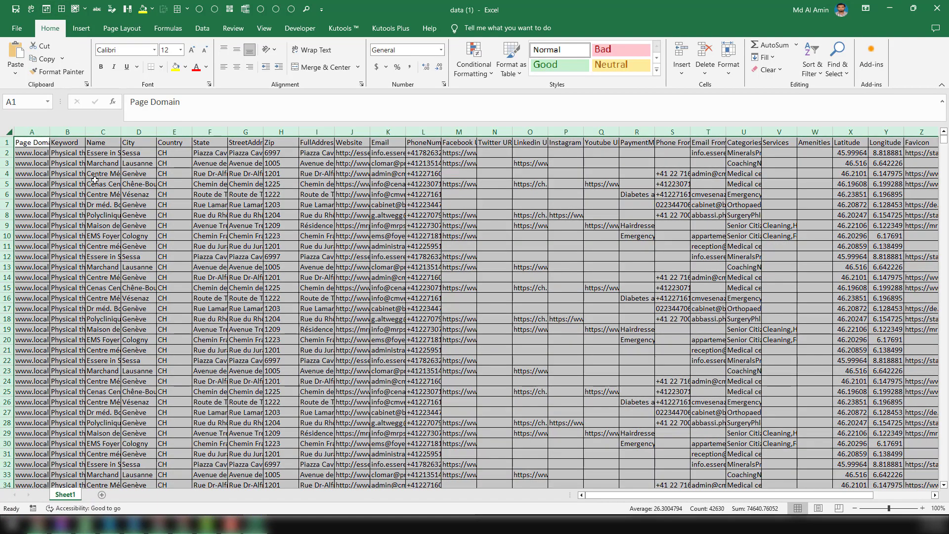
drag(50, 133, 86, 151)
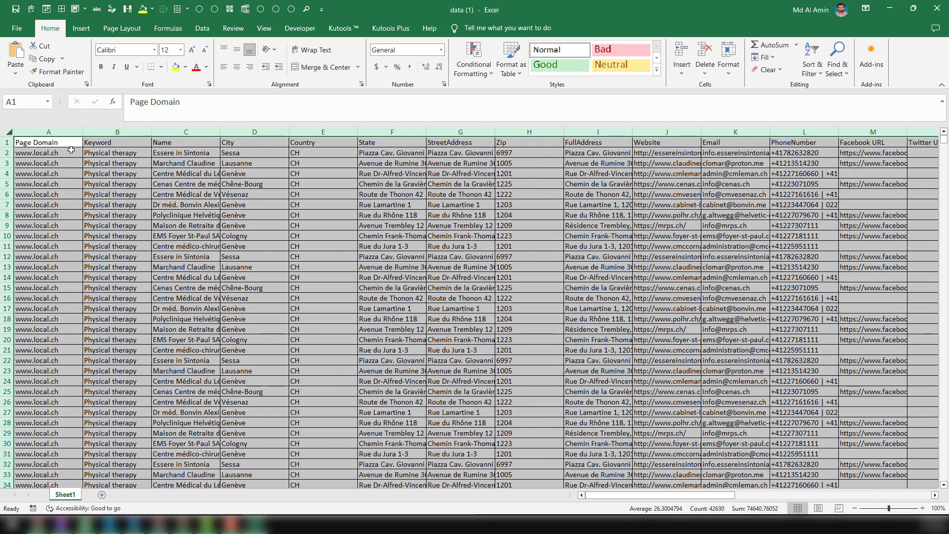
click(60, 133)
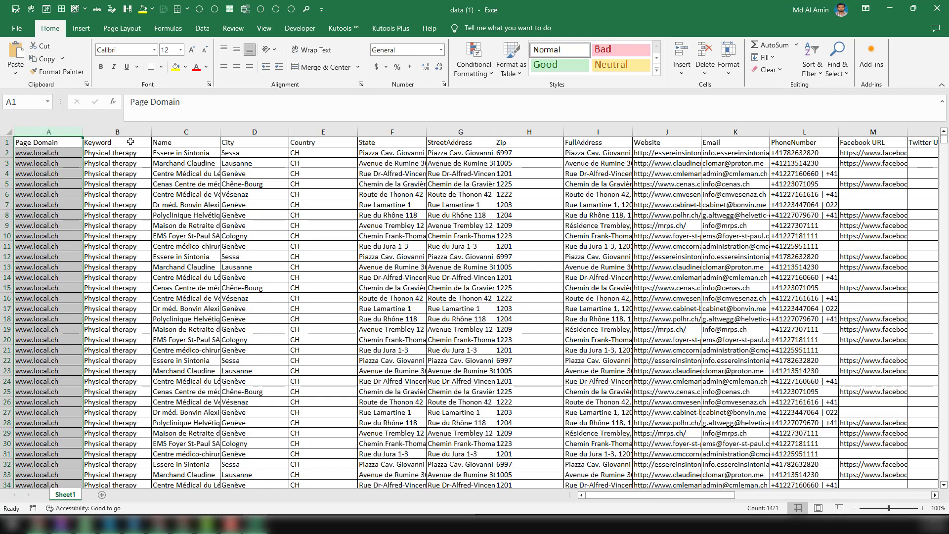
Check the first lead's name, country, street, zip, address, website and email in row 2.
click(178, 152)
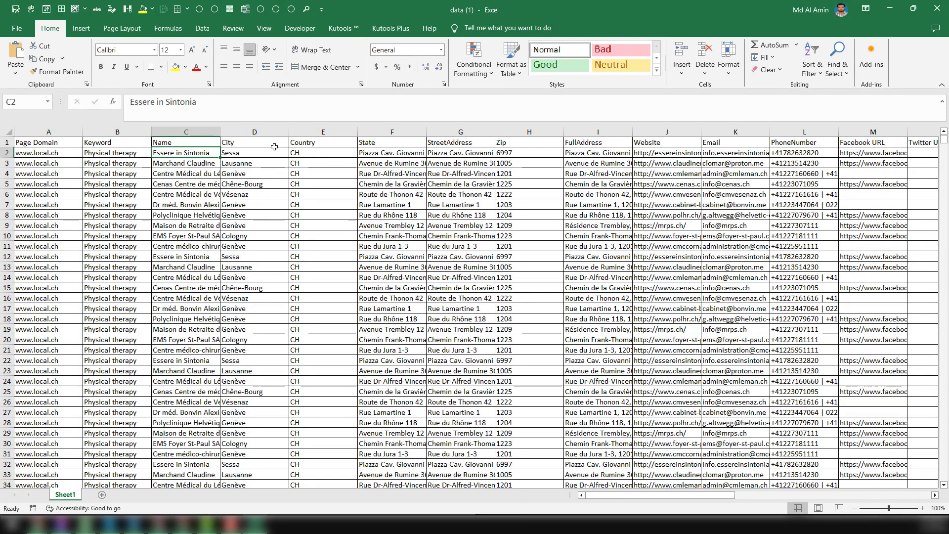
click(313, 153)
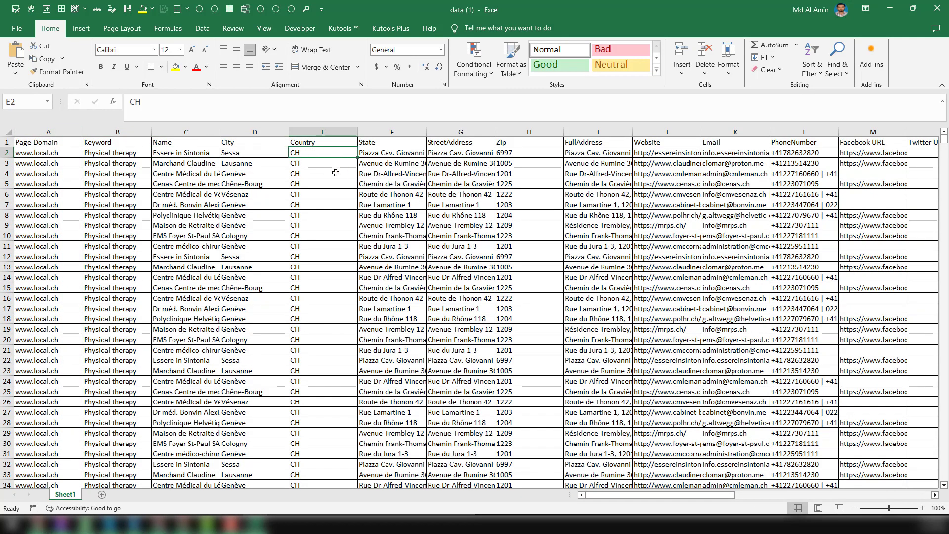
click(406, 153)
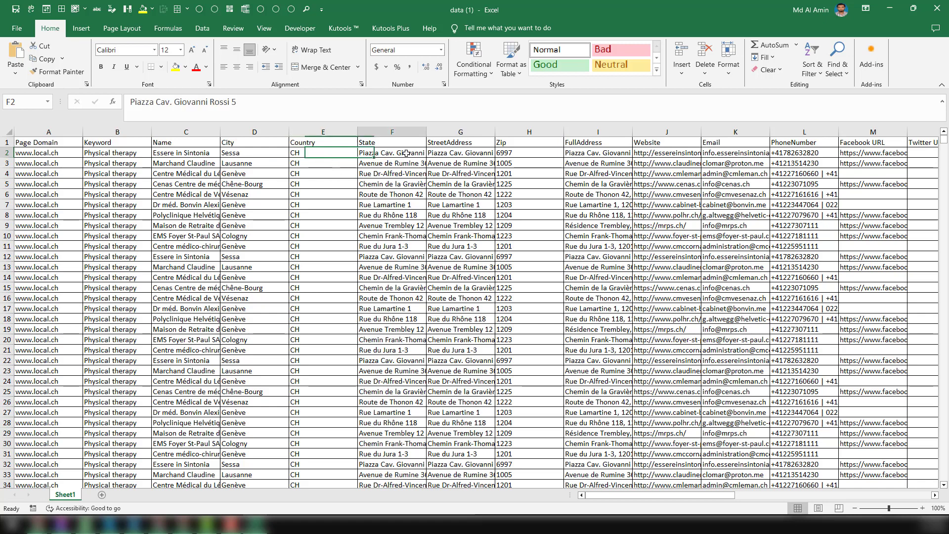
click(480, 154)
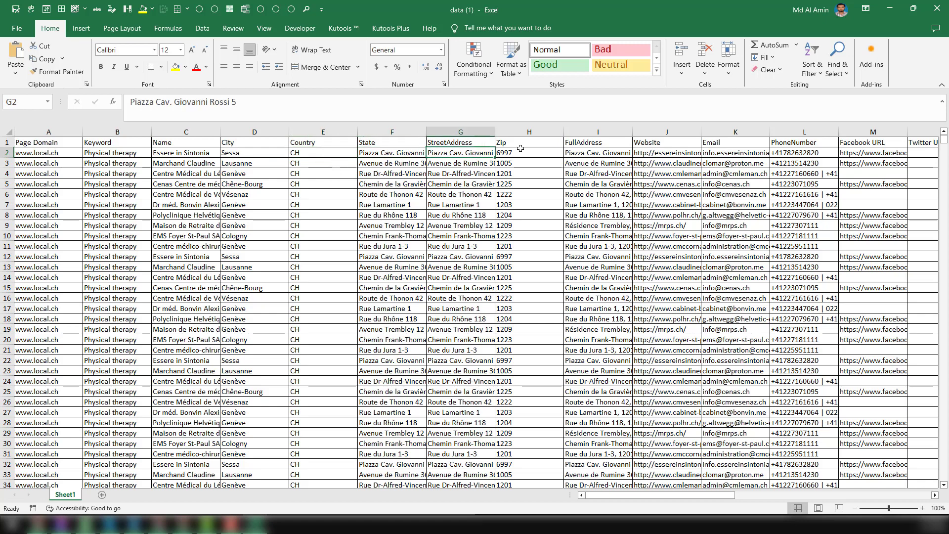
click(529, 153)
click(598, 153)
click(643, 151)
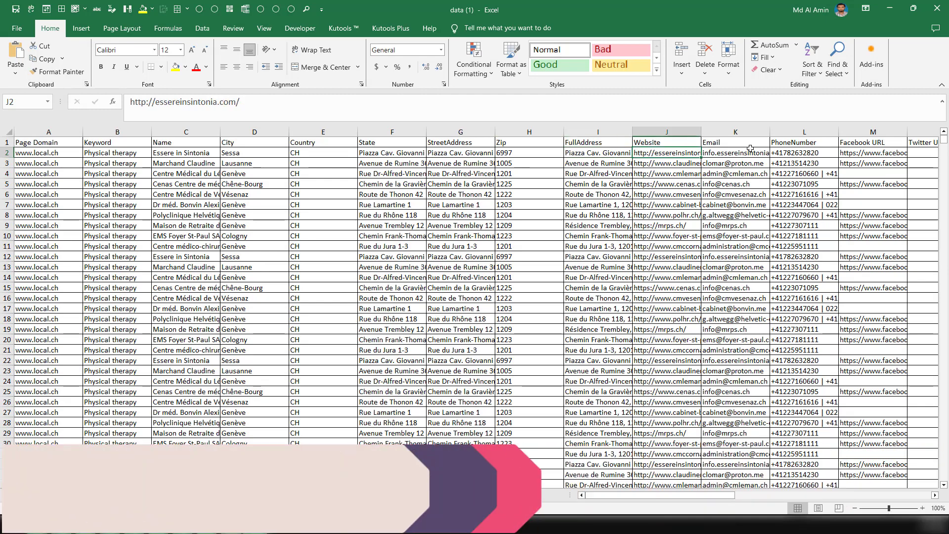
click(740, 154)
key(Right)
key(Right)
key(Right)
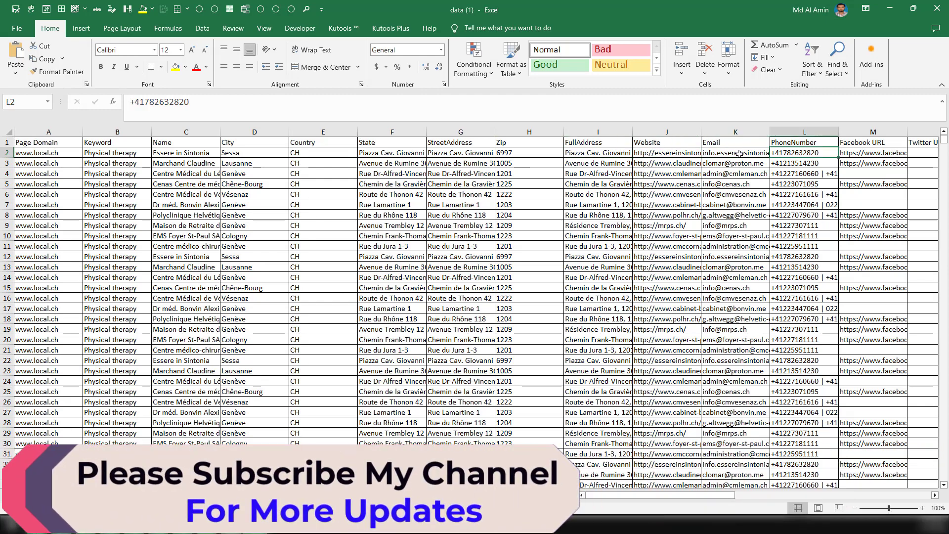
Select the Email column, then the first two phone numbers in column L.
click(666, 131)
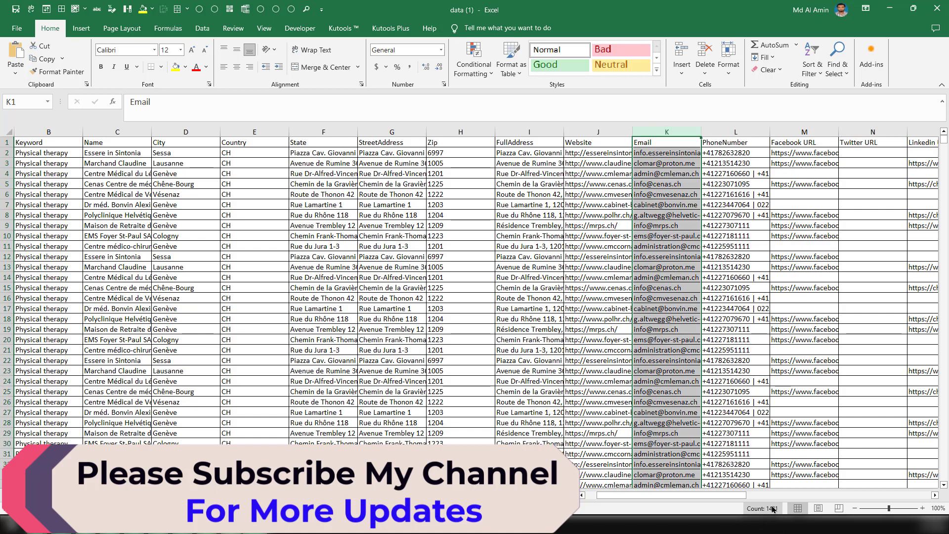
click(750, 151)
key(shift+Down)
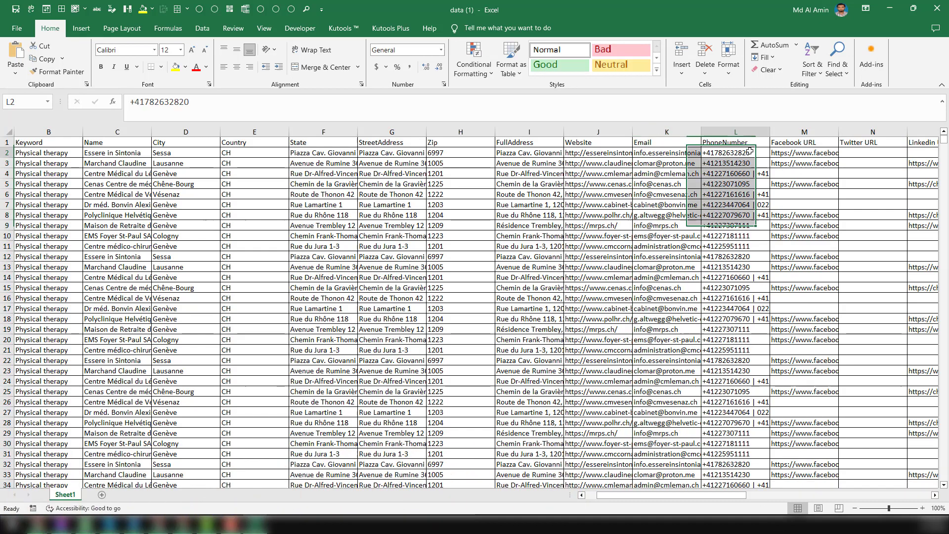
click(750, 151)
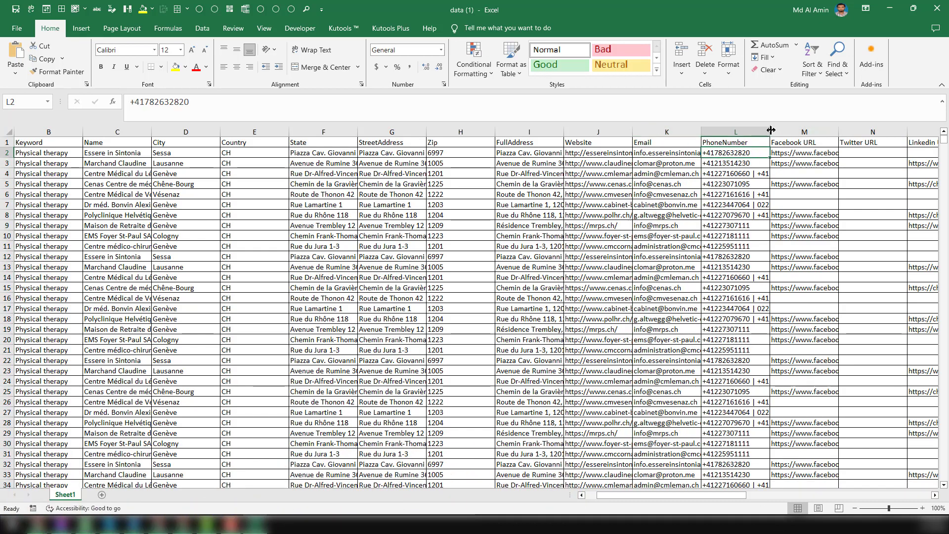
drag(770, 132, 806, 132)
drag(701, 132, 792, 132)
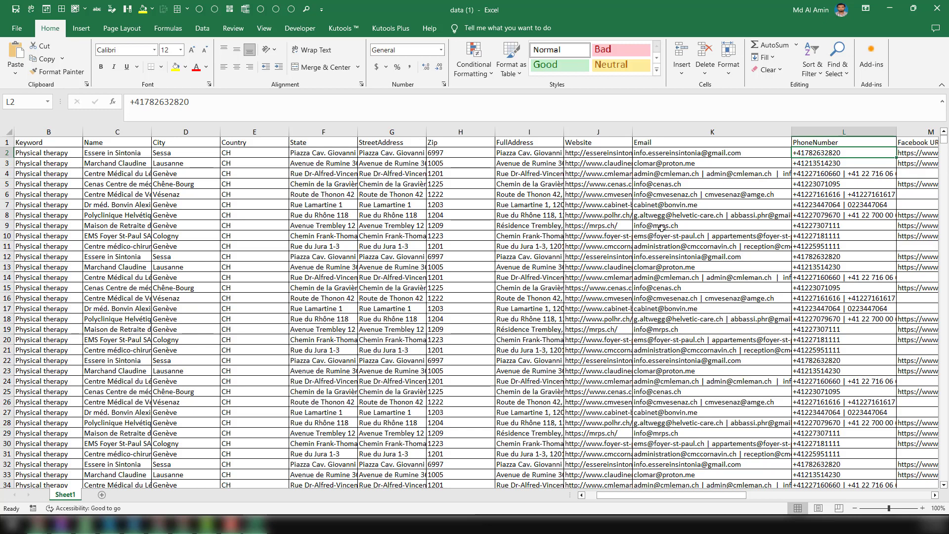
click(702, 172)
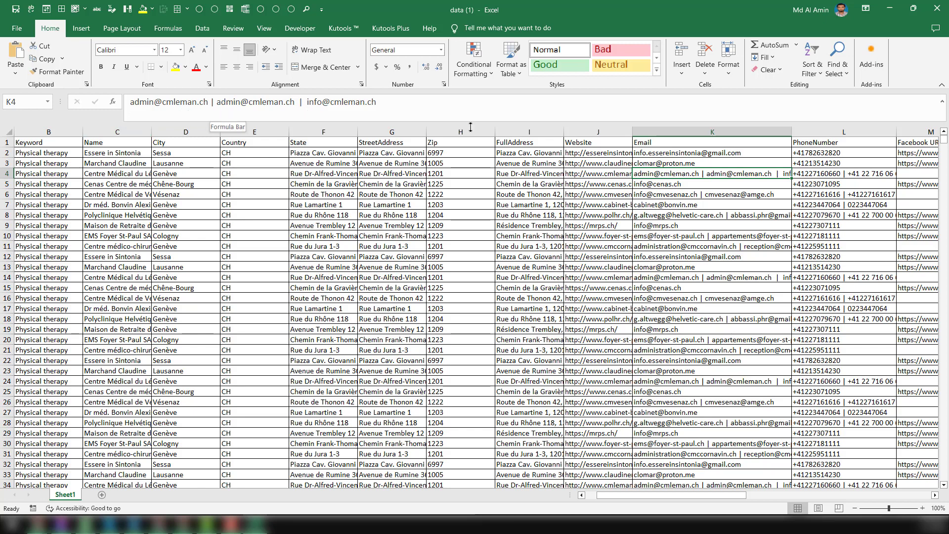
click(844, 173)
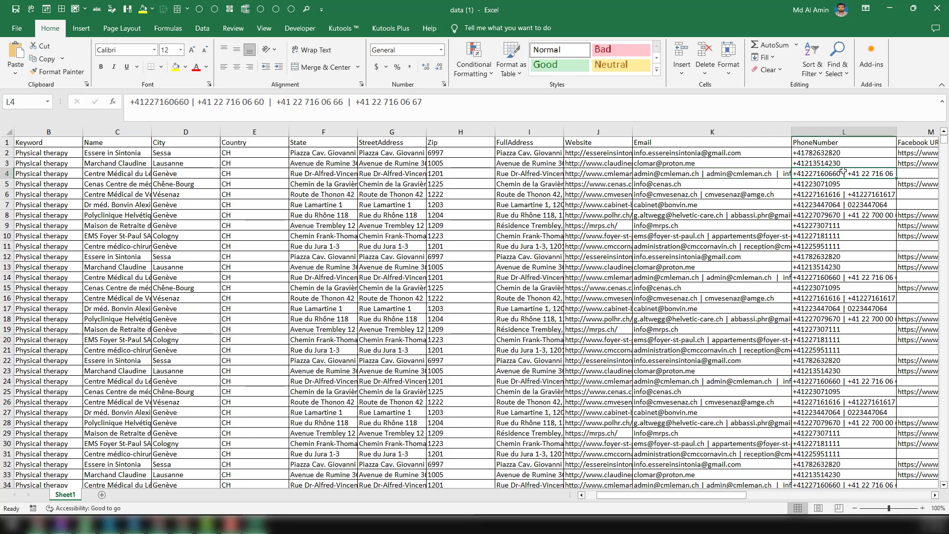
key(Right)
key(Right)
key(Right)
key(Right)
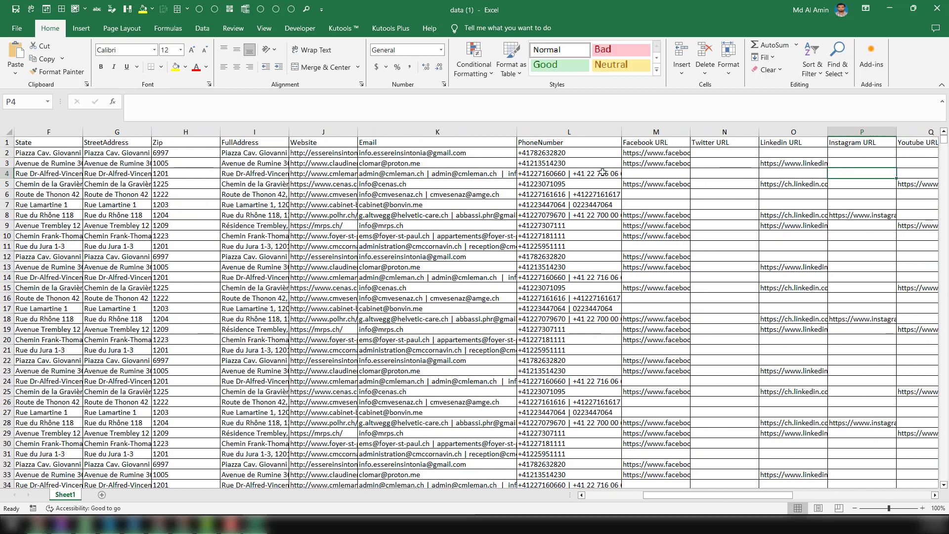
click(603, 172)
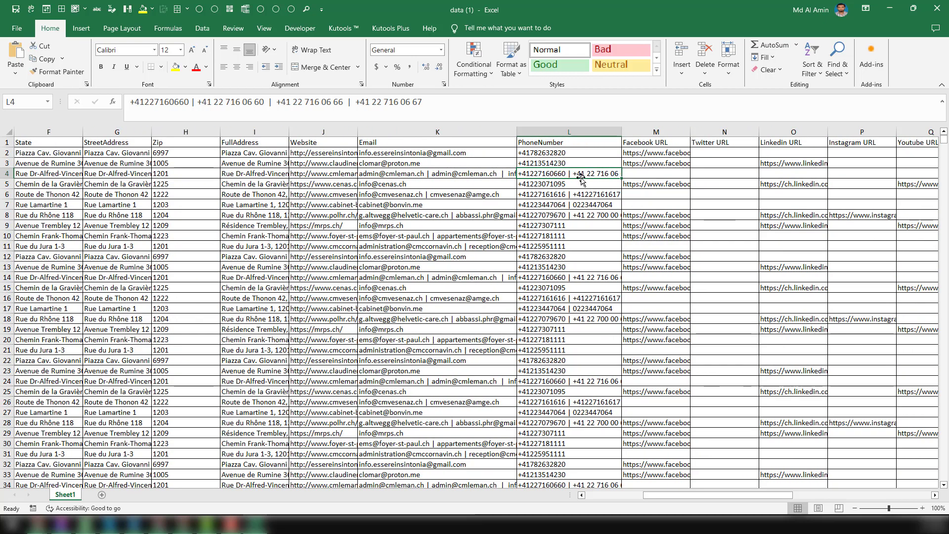
key(Right)
key(Right)
key(Right)
key(Right)
key(Right)
key(Right)
key(Right)
key(Right)
key(Right)
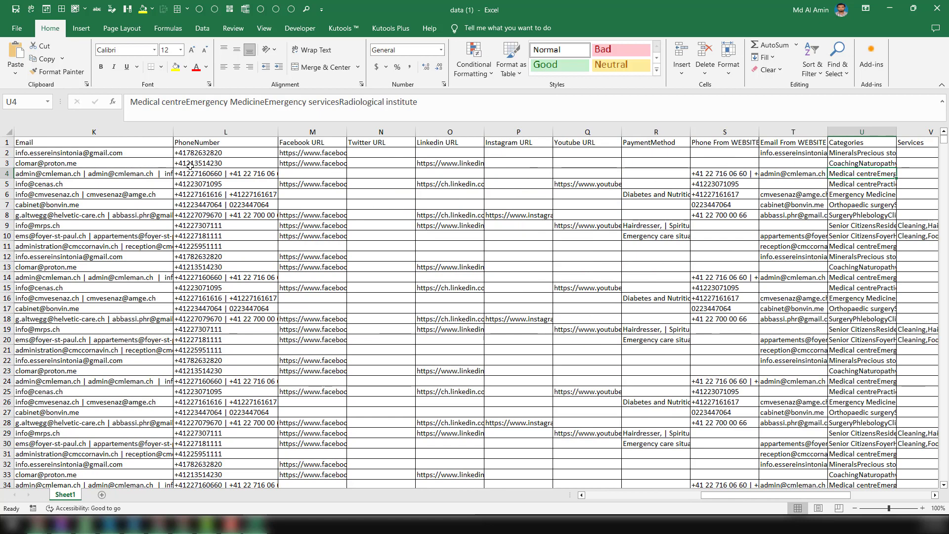
Scan the Facebook URL through Latitude headers, then autofit the column T border for Email From WEBSITE.
click(330, 143)
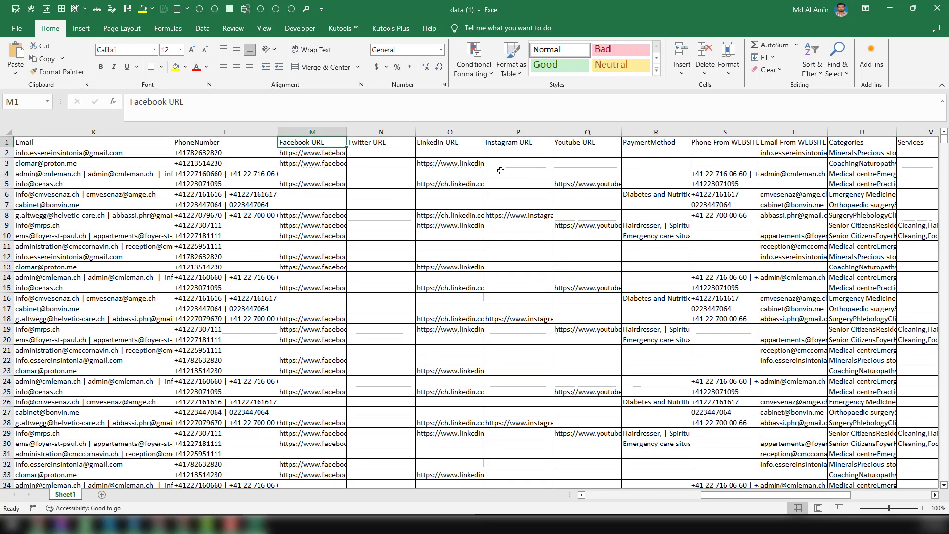
click(376, 143)
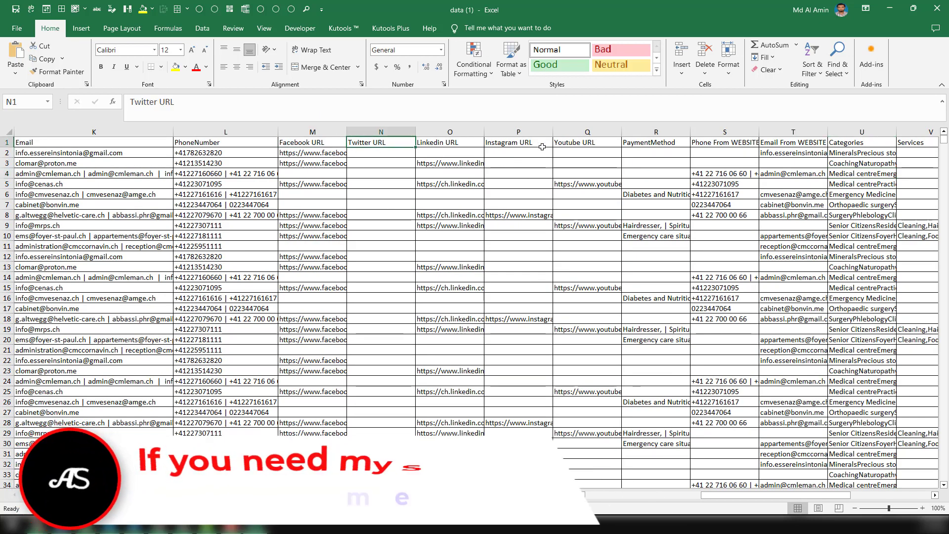
click(637, 145)
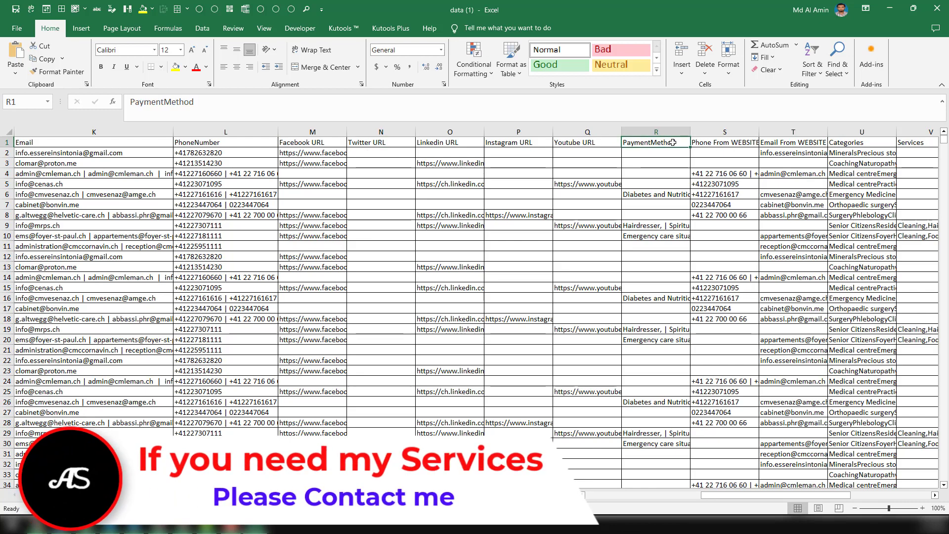
click(728, 146)
click(764, 143)
click(836, 144)
click(917, 143)
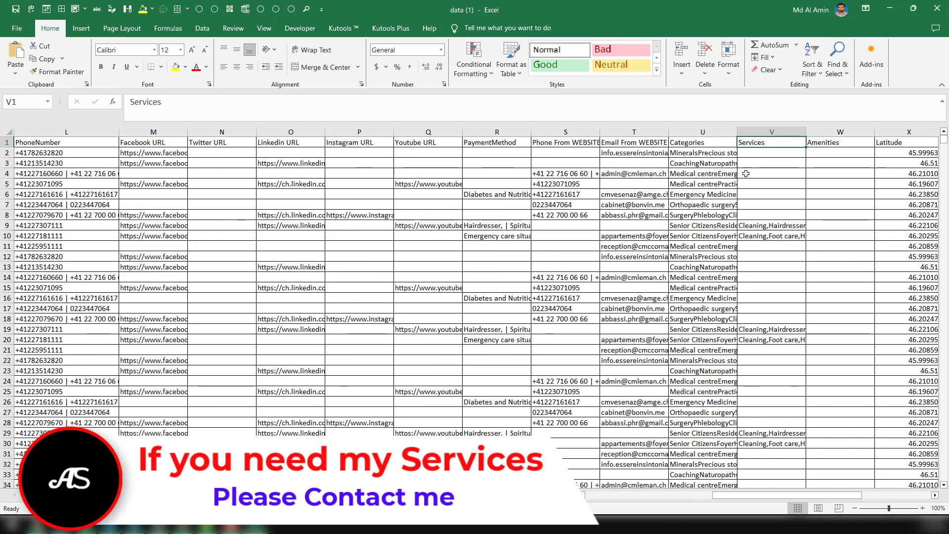
key(Right)
key(Right)
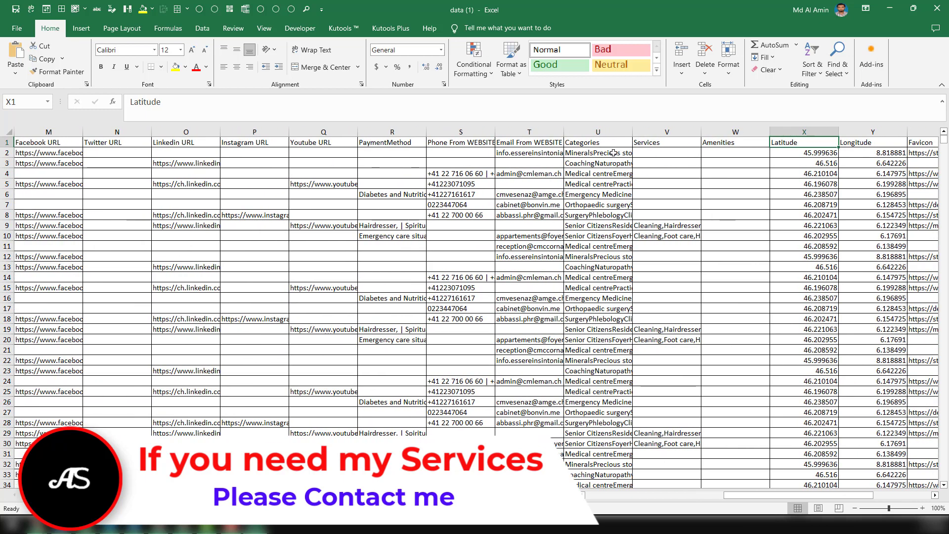
click(532, 144)
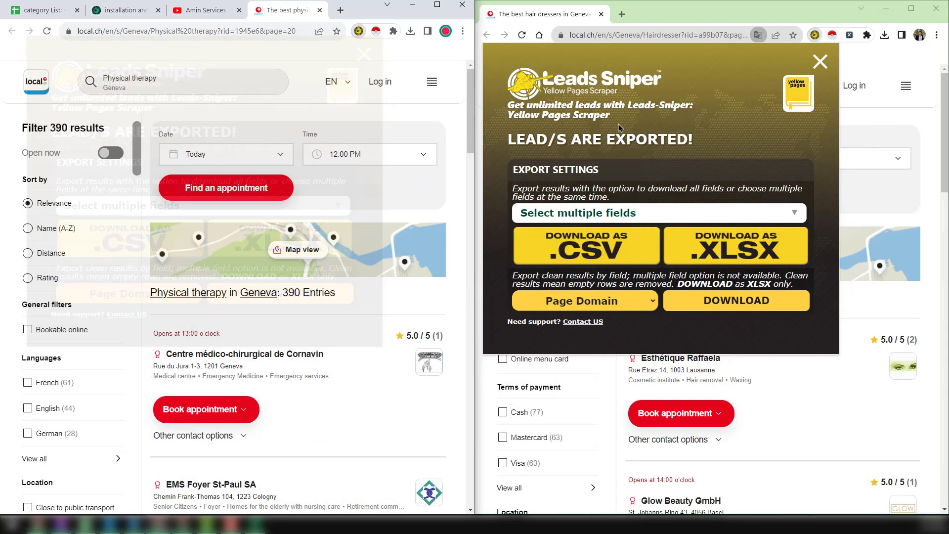
click(889, 9)
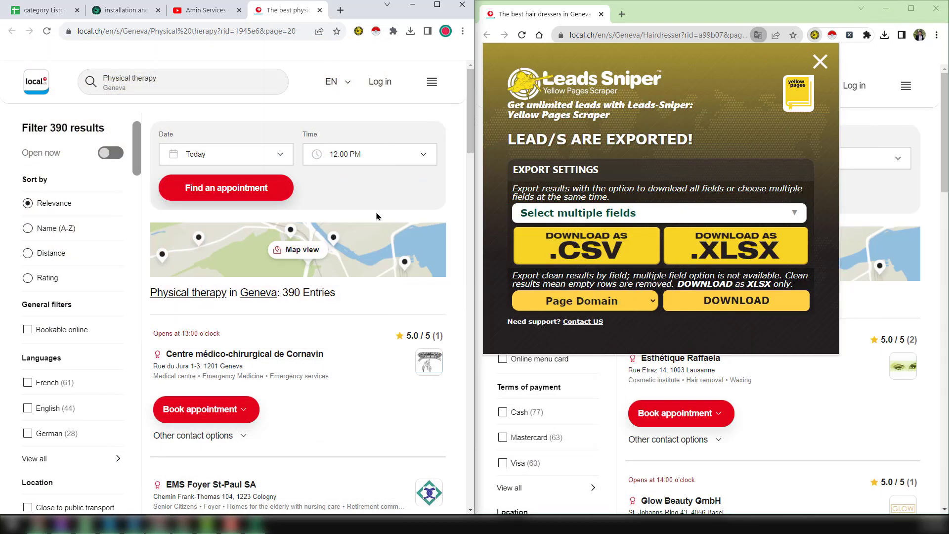
click(437, 5)
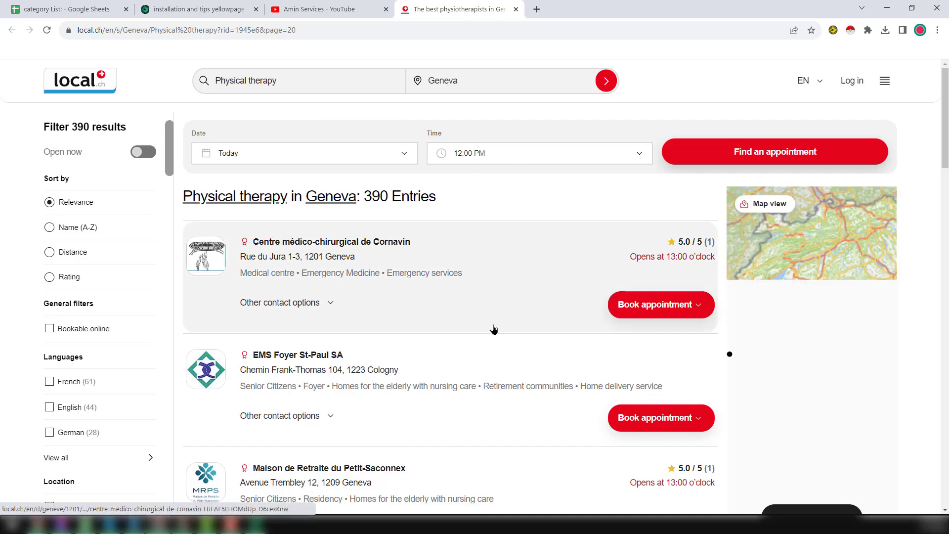
click(256, 524)
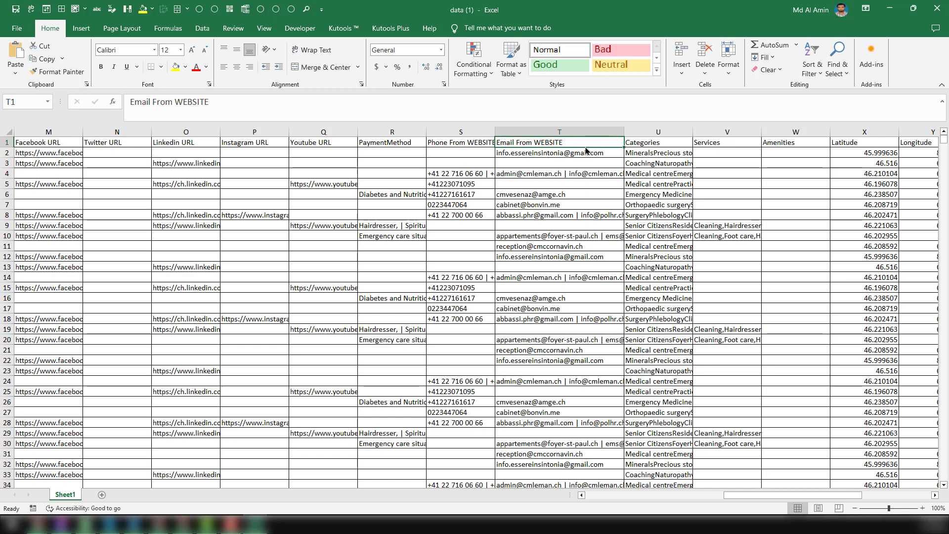
Step across Amenities to OpeningHours, inspect the street address in G6, and minimize Excel.
key(Right)
key(Right)
key(Right)
key(Right)
key(Right)
key(Right)
key(Right)
key(Right)
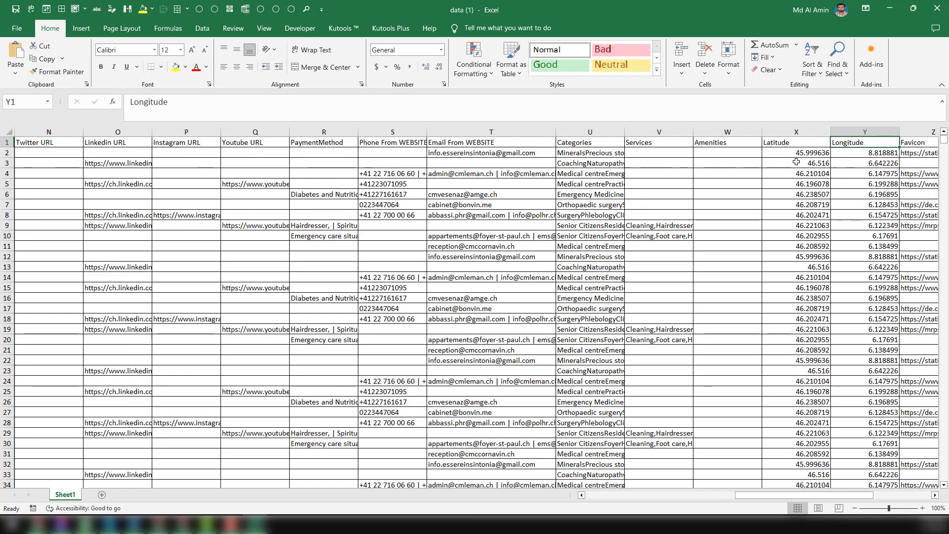
key(Right)
key(Right)
key(Right)
key(Right)
key(Right)
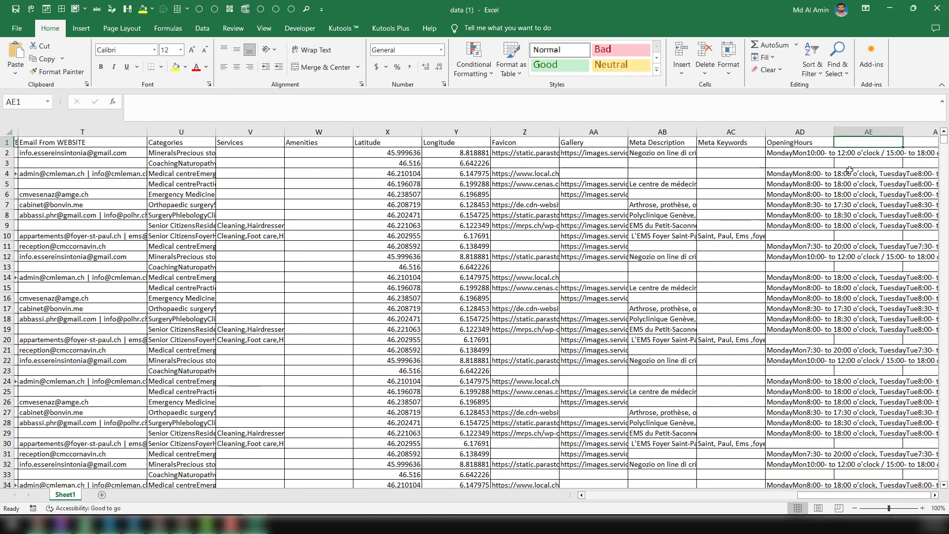
key(Right)
key(Right)
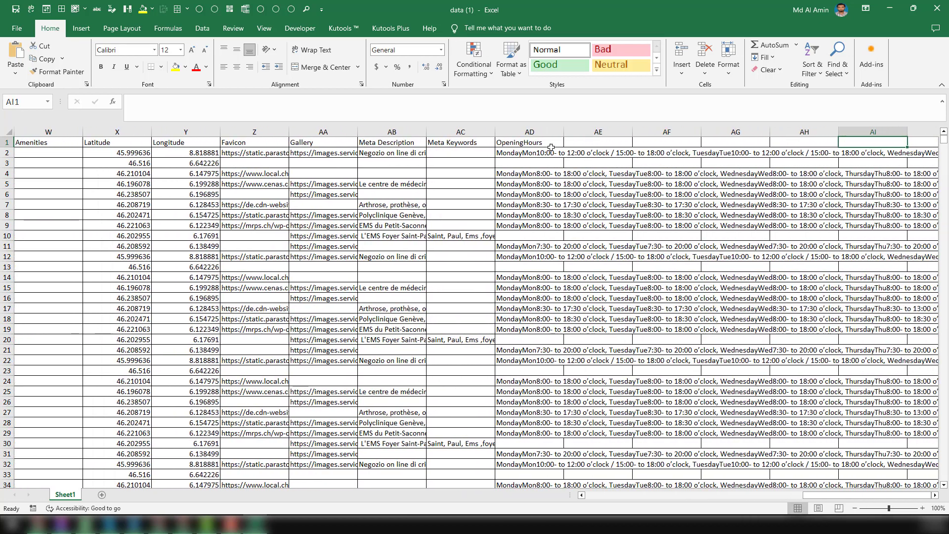
key(Left)
key(Left)
key(Left)
key(Left)
key(Left)
key(Left)
key(Left)
key(Left)
key(Left)
key(Left)
key(Left)
key(Left)
key(Left)
key(Left)
key(Left)
key(Left)
key(Left)
key(Left)
key(Left)
key(Left)
key(Left)
key(Left)
key(Left)
key(Left)
key(Left)
key(Left)
key(Left)
key(Left)
key(Left)
key(Left)
key(Left)
key(Left)
key(Left)
key(Left)
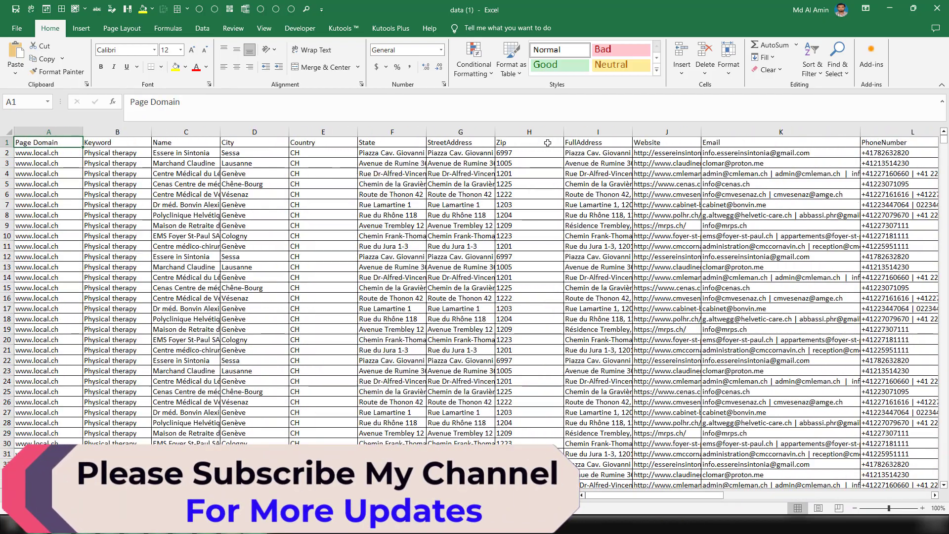
click(485, 195)
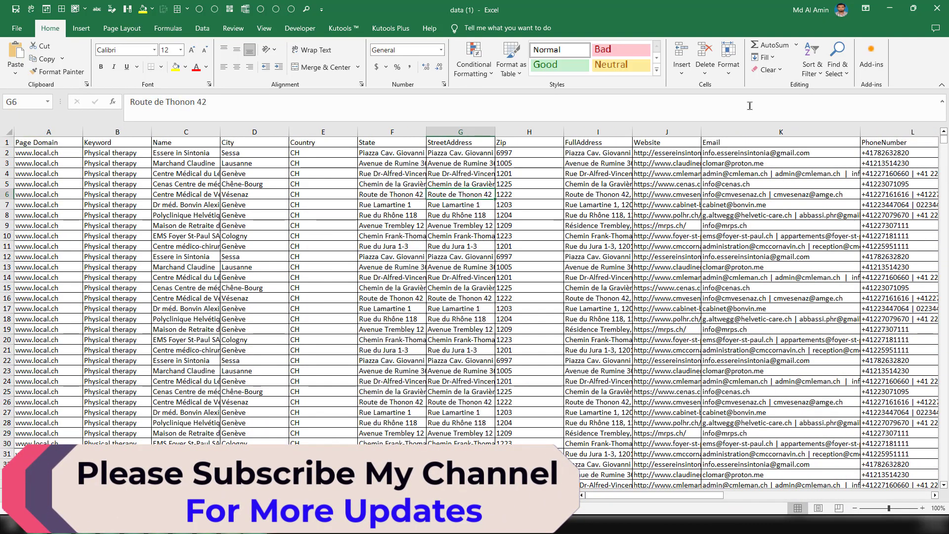
click(890, 13)
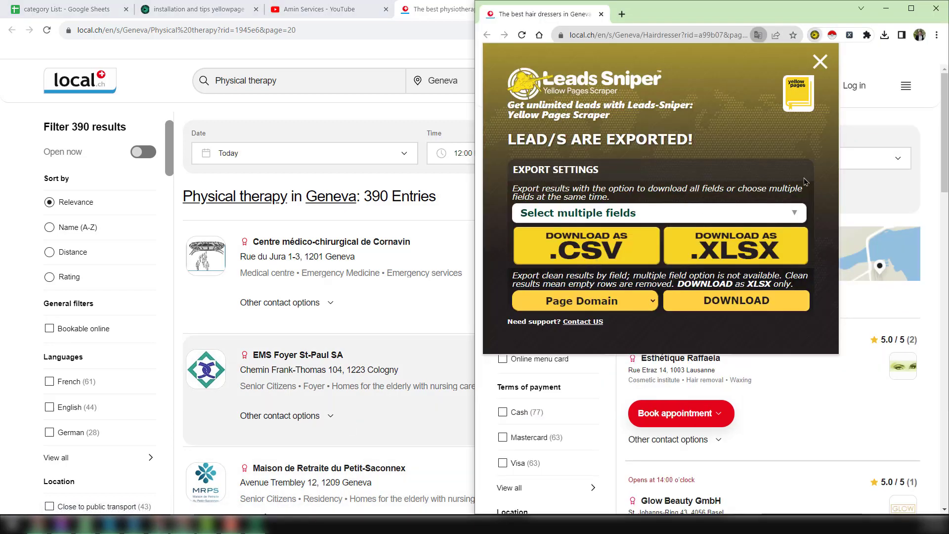
Toggle between the Leads Sniper installation guide and YouTube channel videos tabs, ending on videos.
click(454, 12)
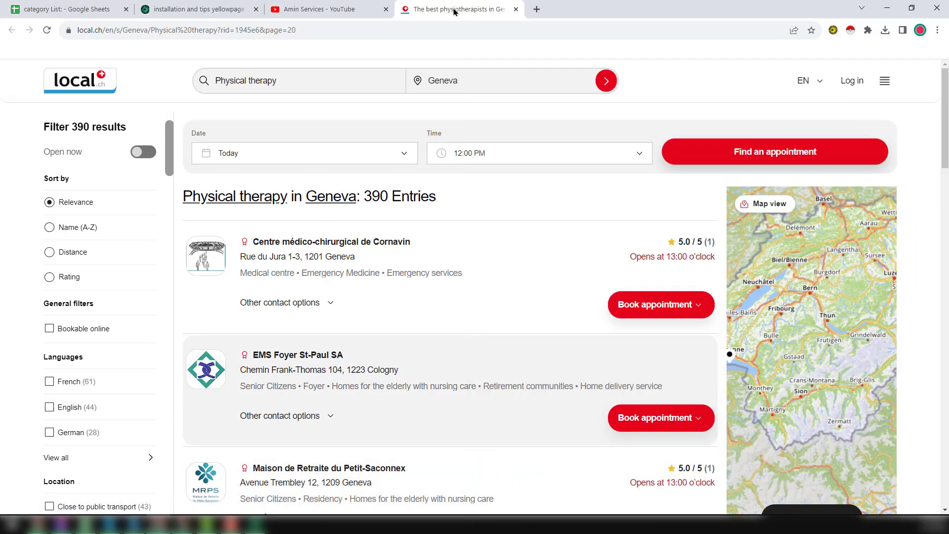
click(364, 14)
scroll(462, 230, up, 15)
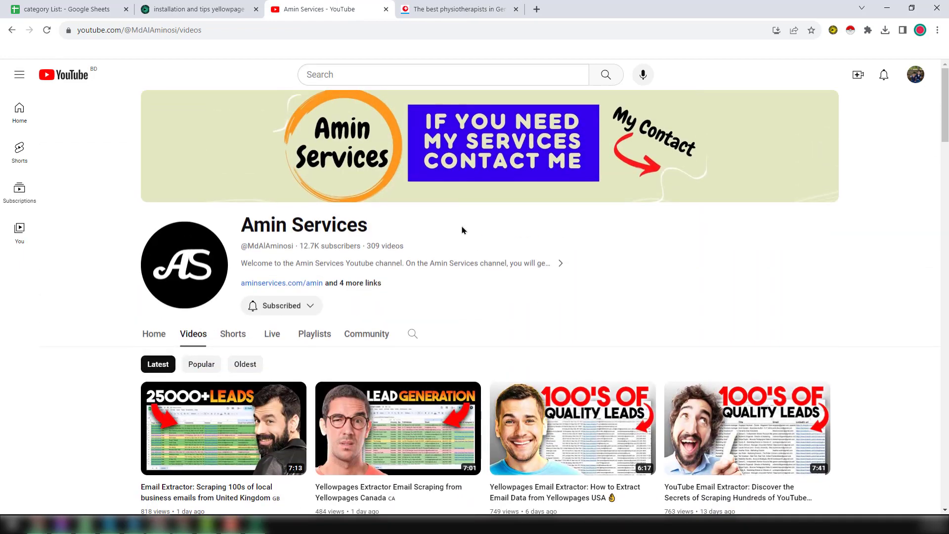
click(166, 8)
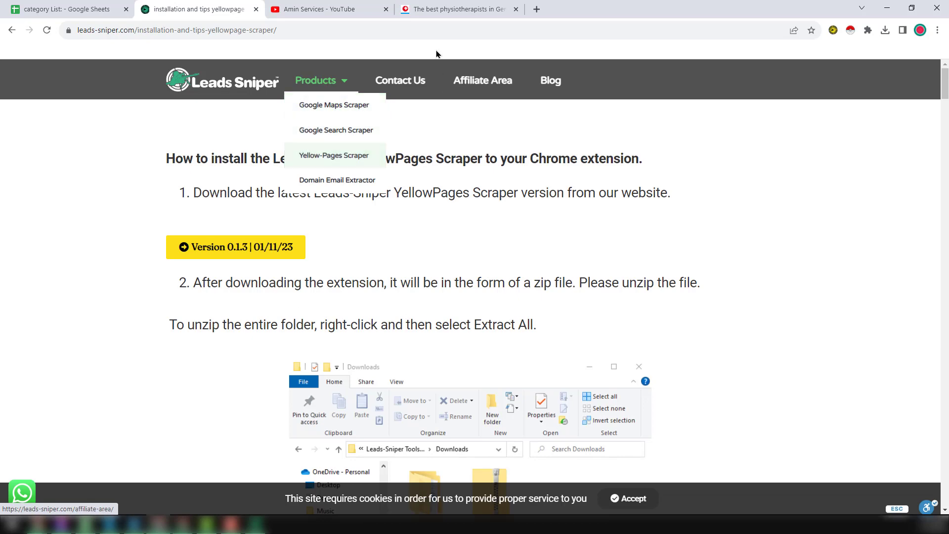
click(360, 13)
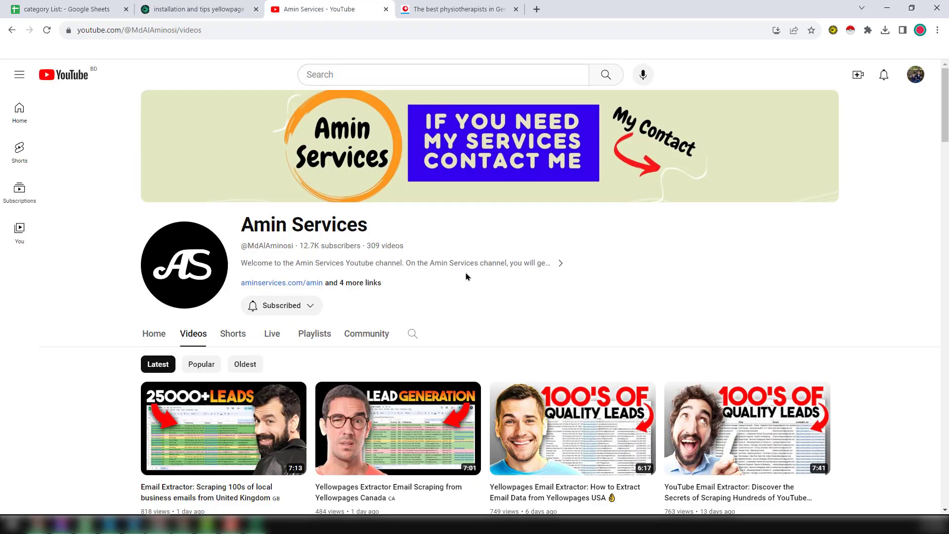
click(223, 6)
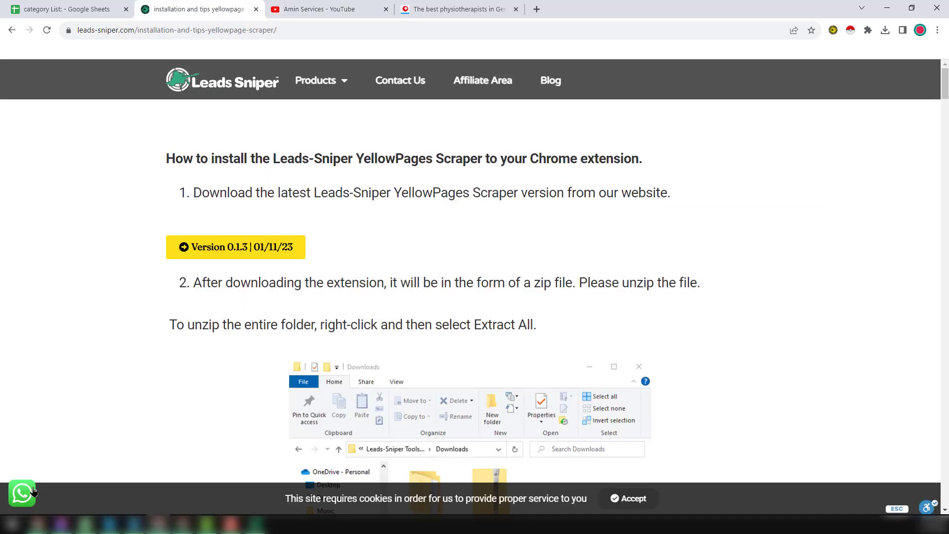
click(341, 8)
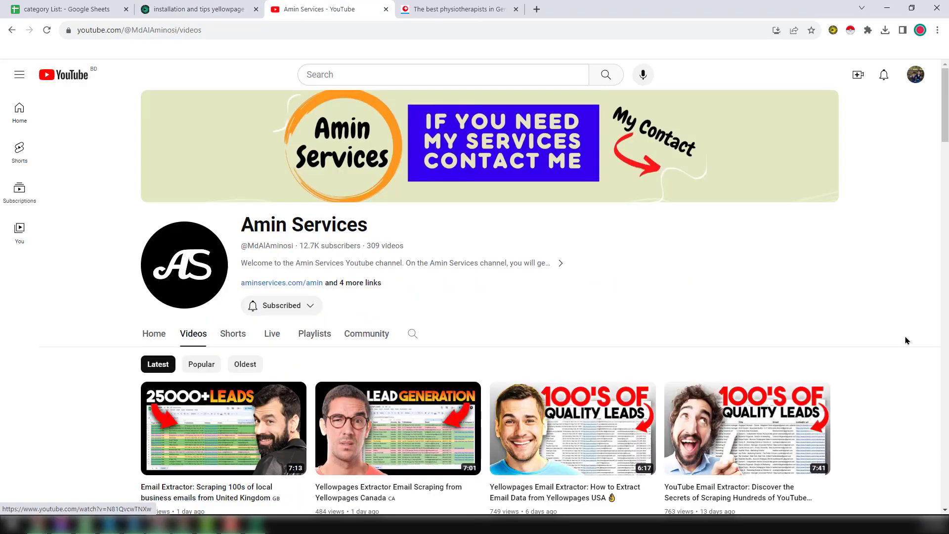